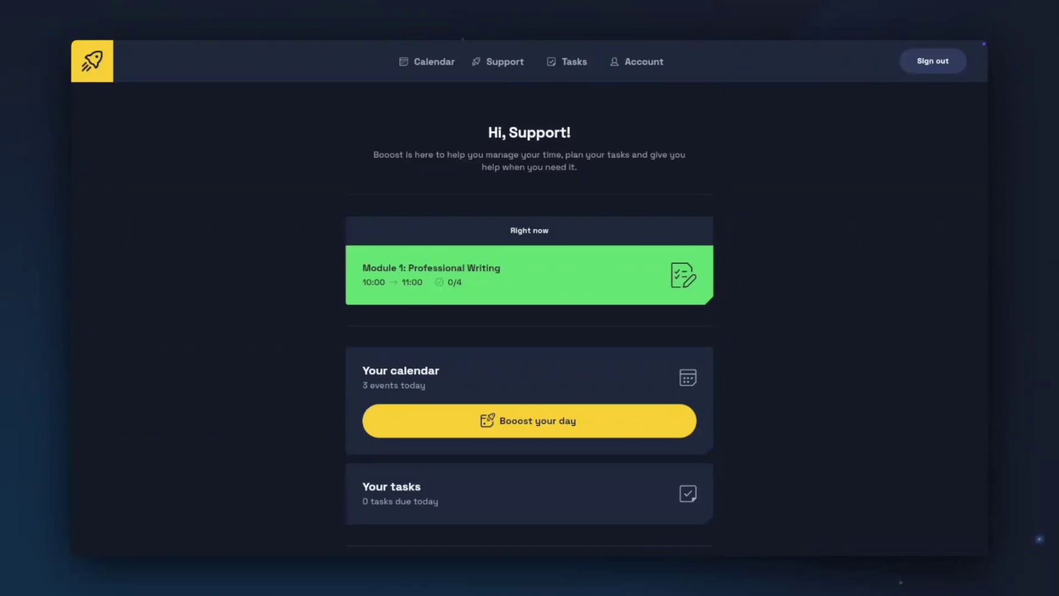
Step: View the Technical support & feedback options from the Account page, then return to the account overview
{"action": "left_click", "coordinate": [639, 61]}
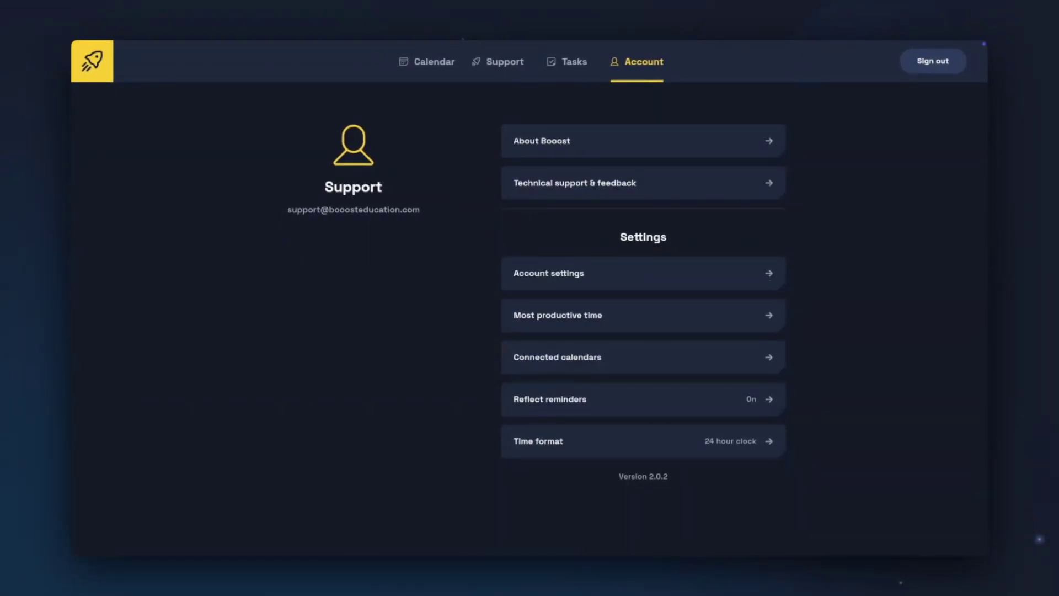
{"action": "left_click", "coordinate": [777, 189]}
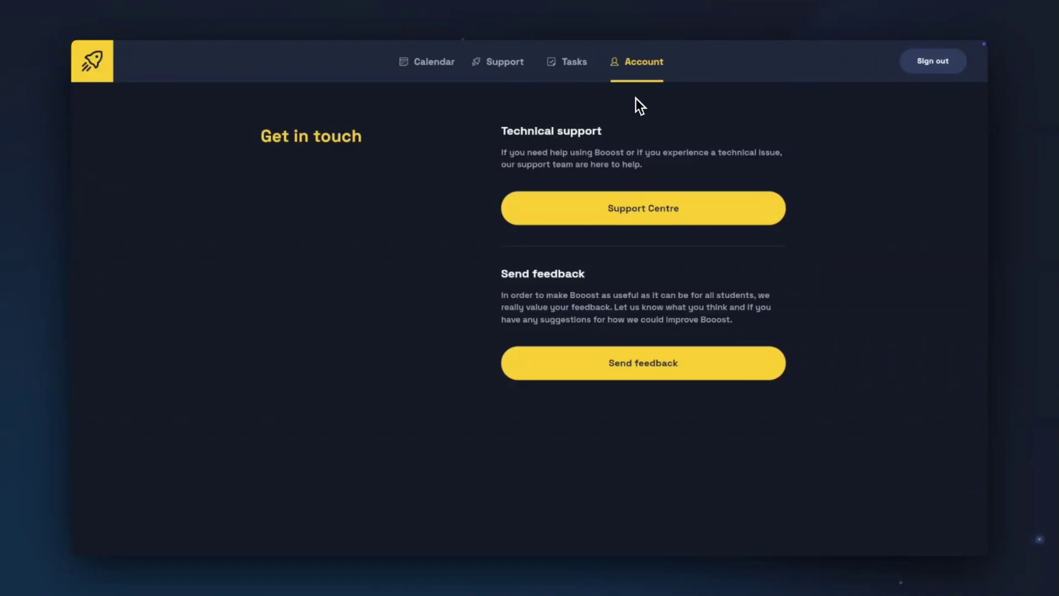
{"action": "left_click", "coordinate": [636, 67]}
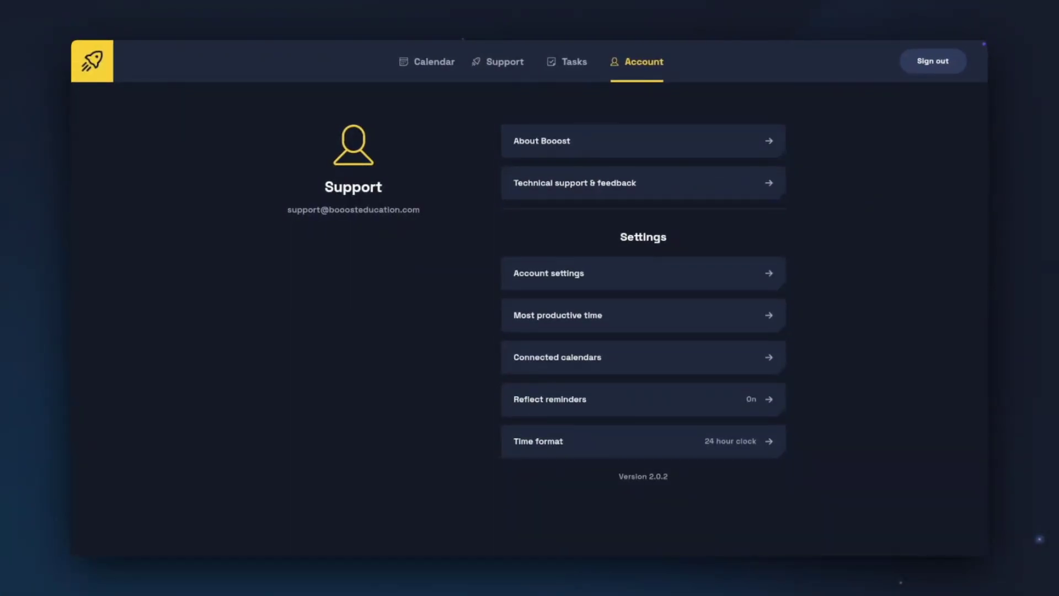
Step: Check the account's personal details, then open Most productive time showing the 12:00–13:25 slot
{"action": "left_click", "coordinate": [783, 273]}
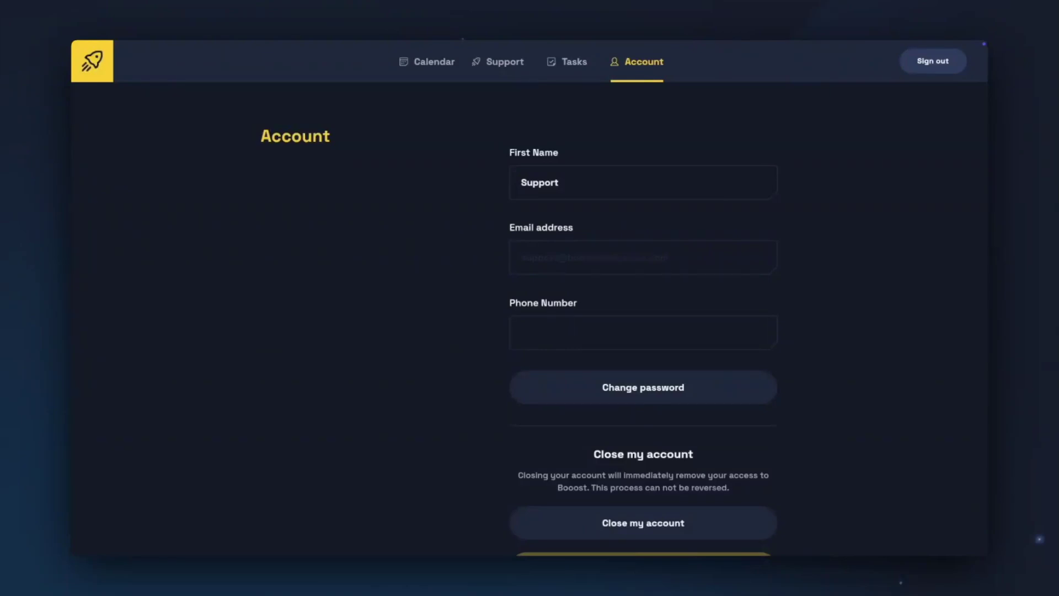
{"action": "left_click", "coordinate": [639, 78]}
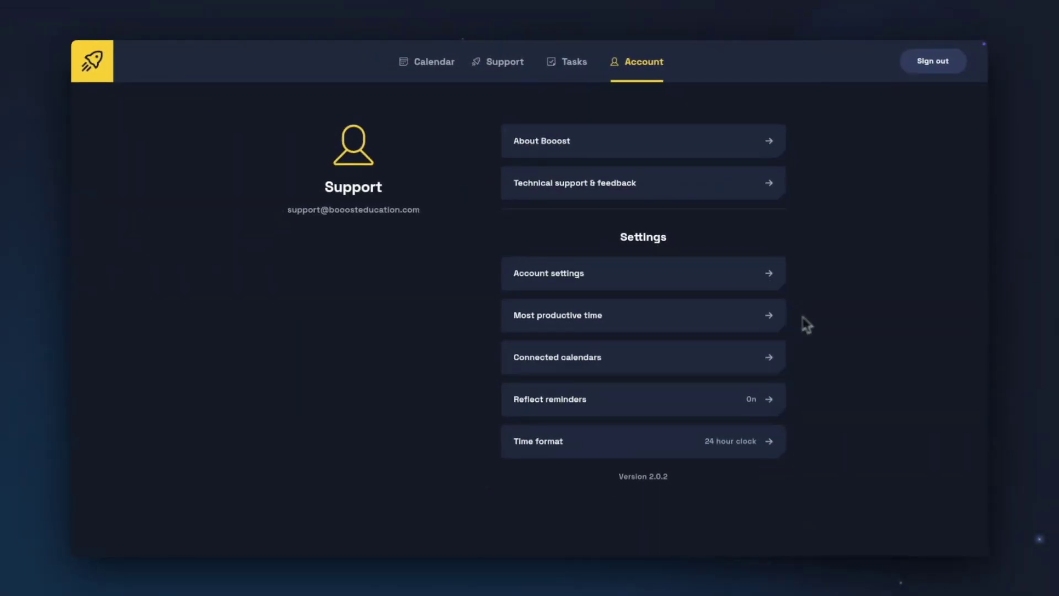
{"action": "left_click", "coordinate": [783, 317]}
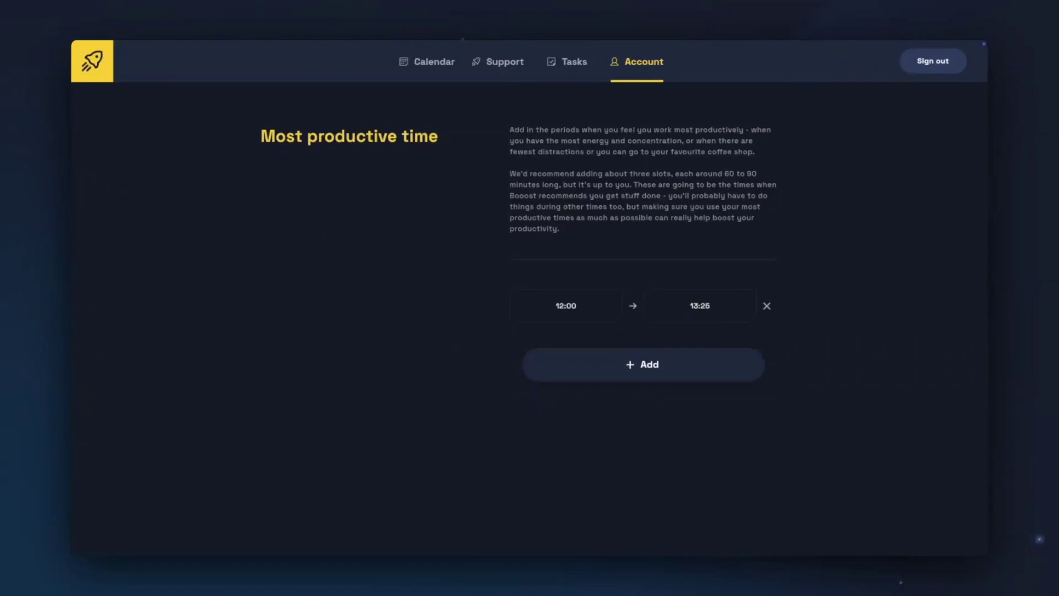
Step: Add a most productive time slot from 11:30 to 12:06 and confirm it
{"action": "left_click", "coordinate": [644, 374]}
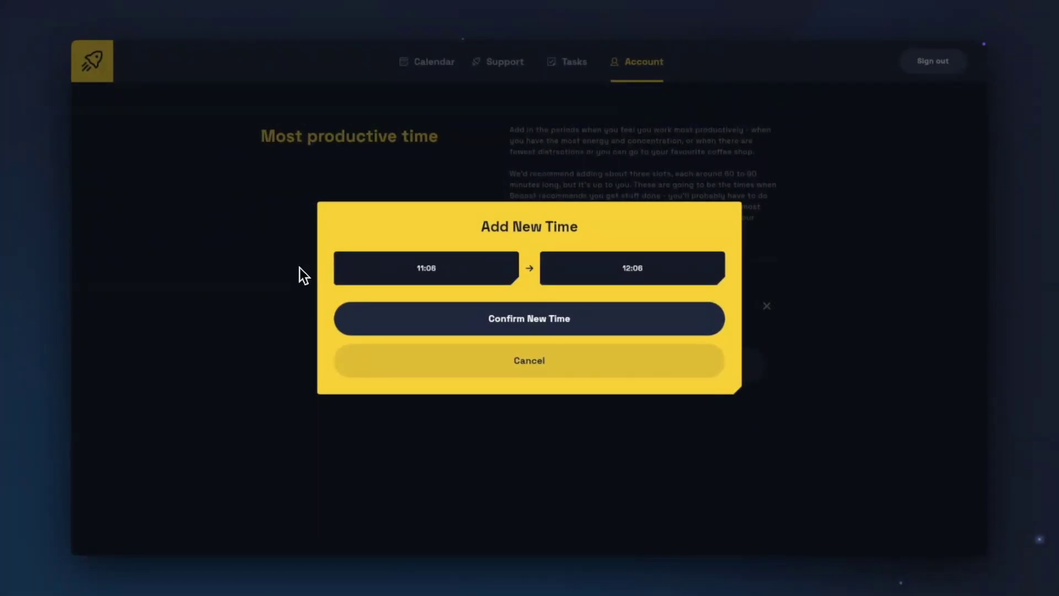
{"action": "left_click", "coordinate": [348, 268]}
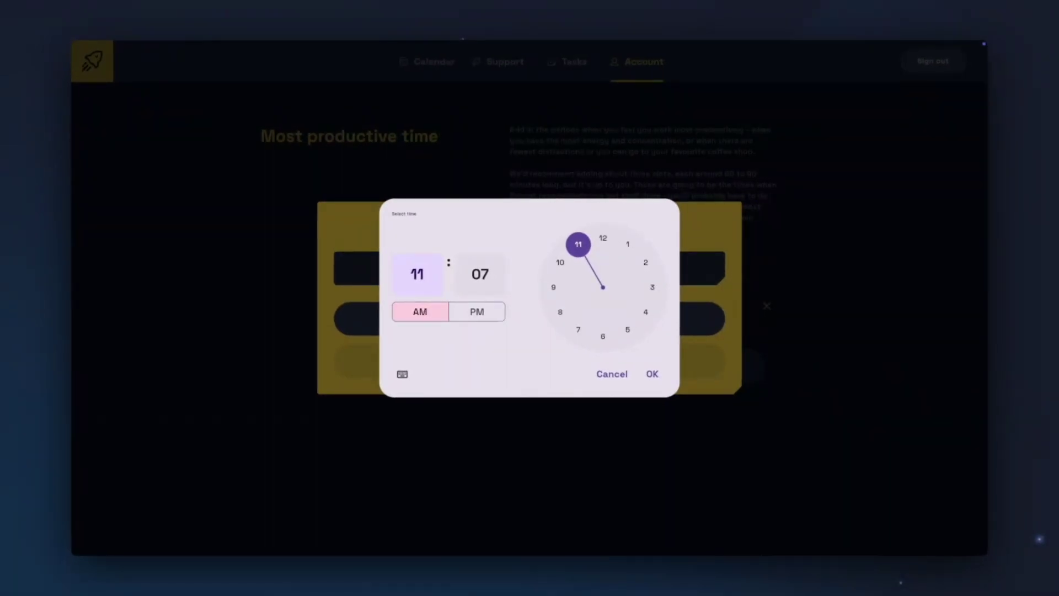
{"action": "left_click", "coordinate": [413, 374]}
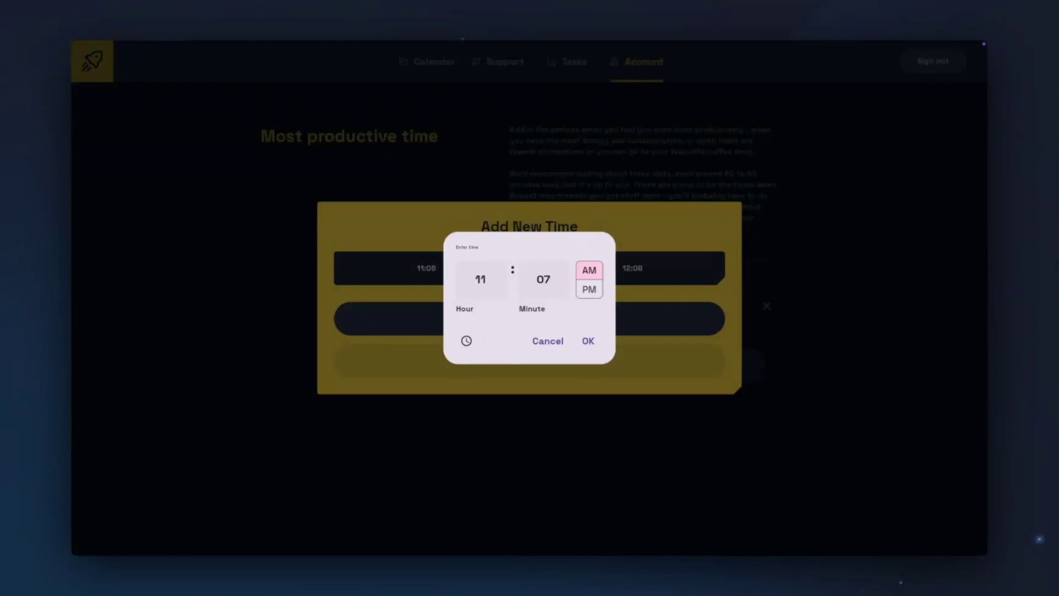
{"action": "left_click", "coordinate": [543, 279]}
{"action": "key", "text": "BackSpace"}
{"action": "key", "text": "BackSpace"}
{"action": "type", "text": "30"}
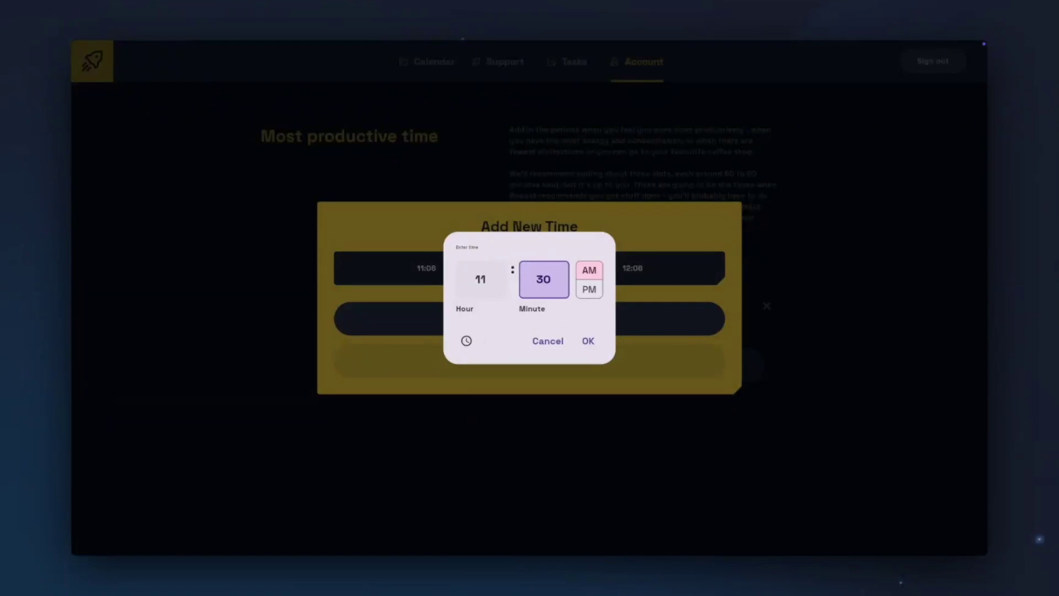
{"action": "left_click", "coordinate": [587, 348]}
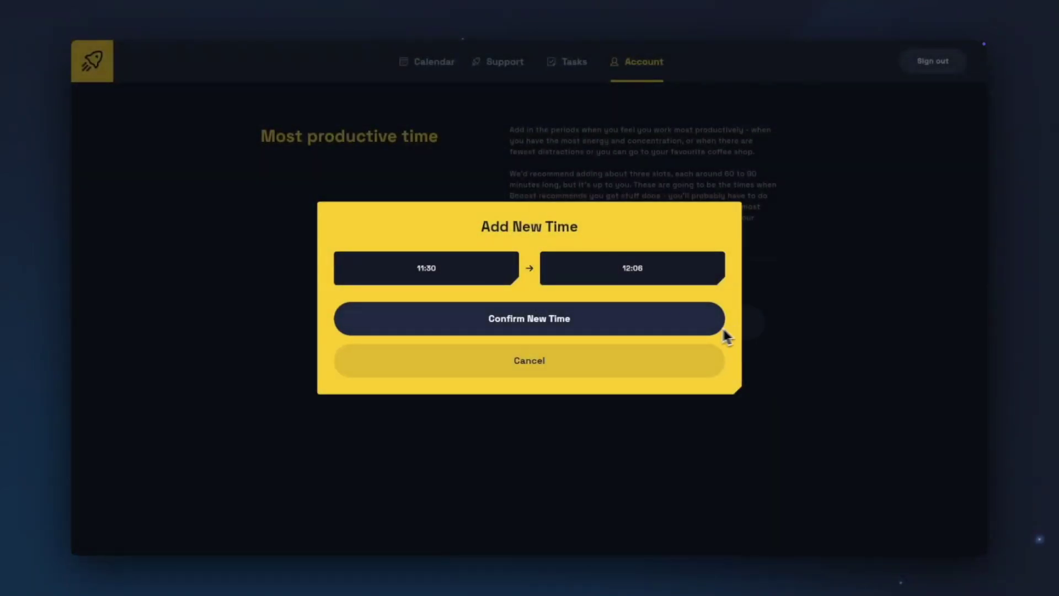
{"action": "left_click", "coordinate": [663, 330]}
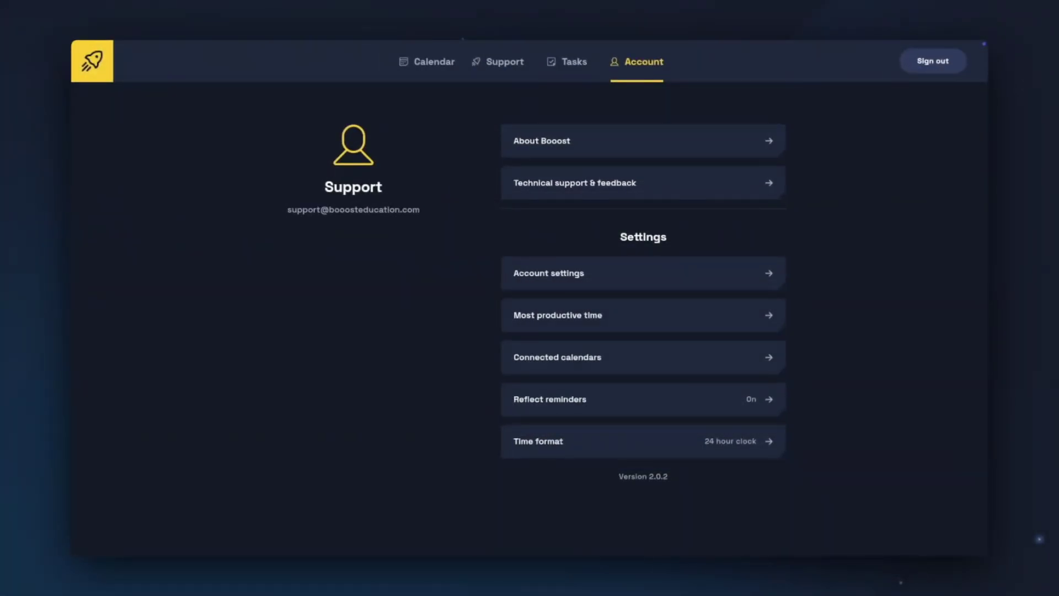
Step: Start connecting a new calendar from Connected calendars and paste its public iCal link
{"action": "left_click", "coordinate": [777, 358]}
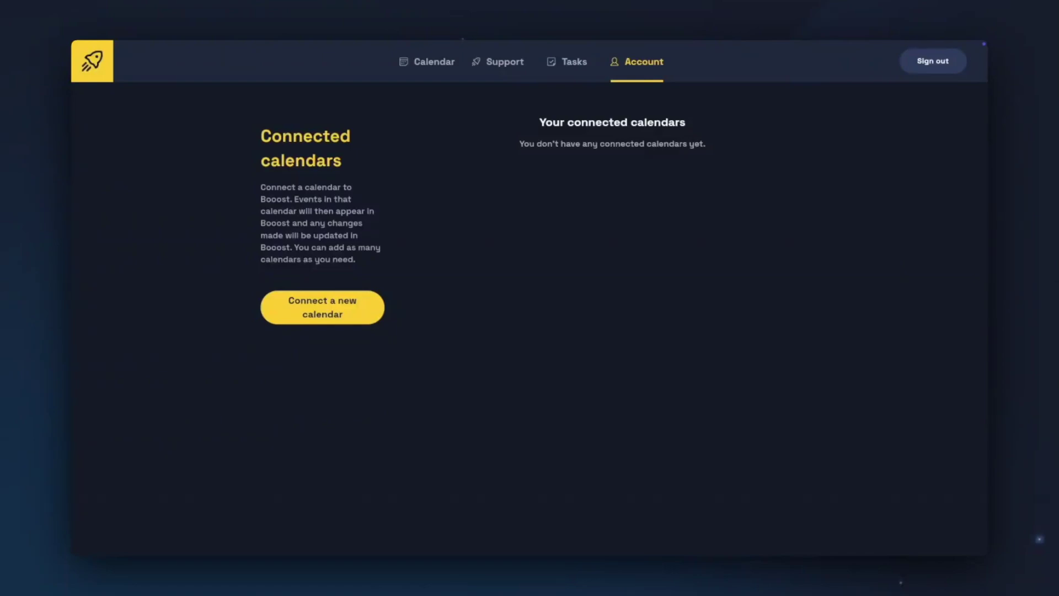
{"action": "left_click", "coordinate": [327, 311]}
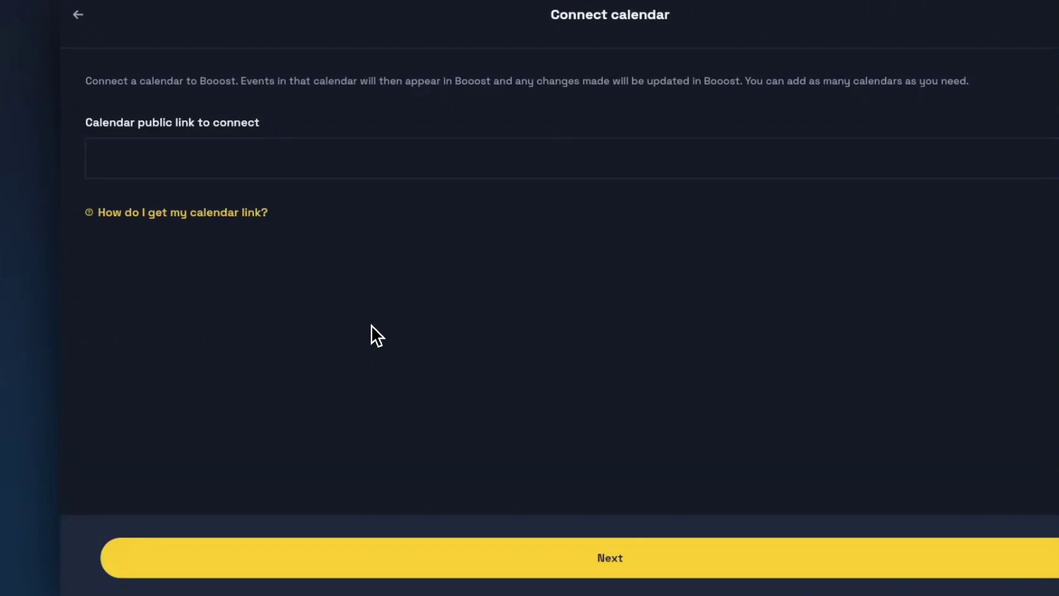
{"action": "left_click", "coordinate": [101, 159]}
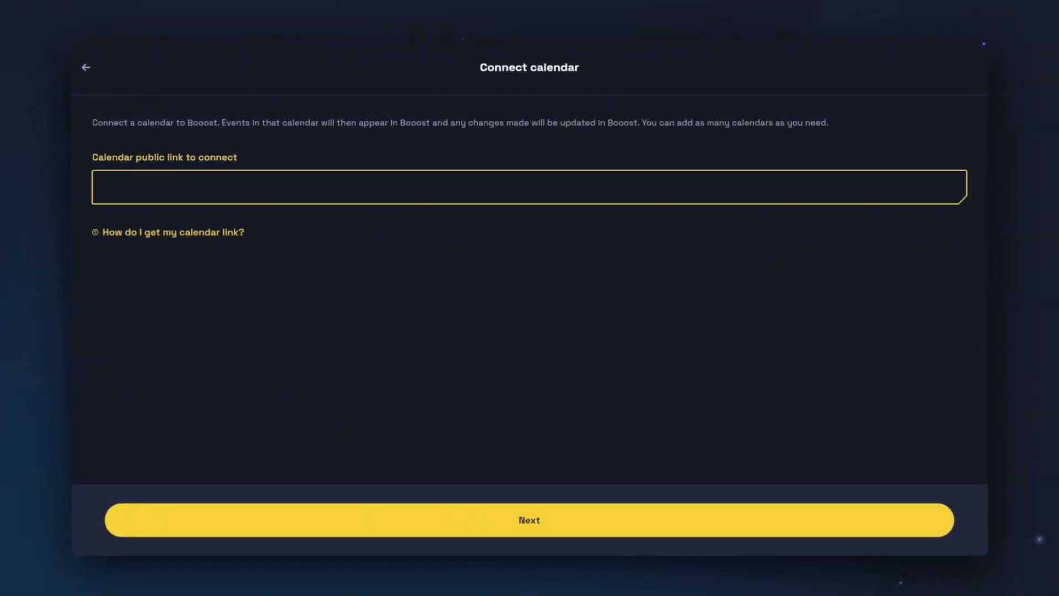
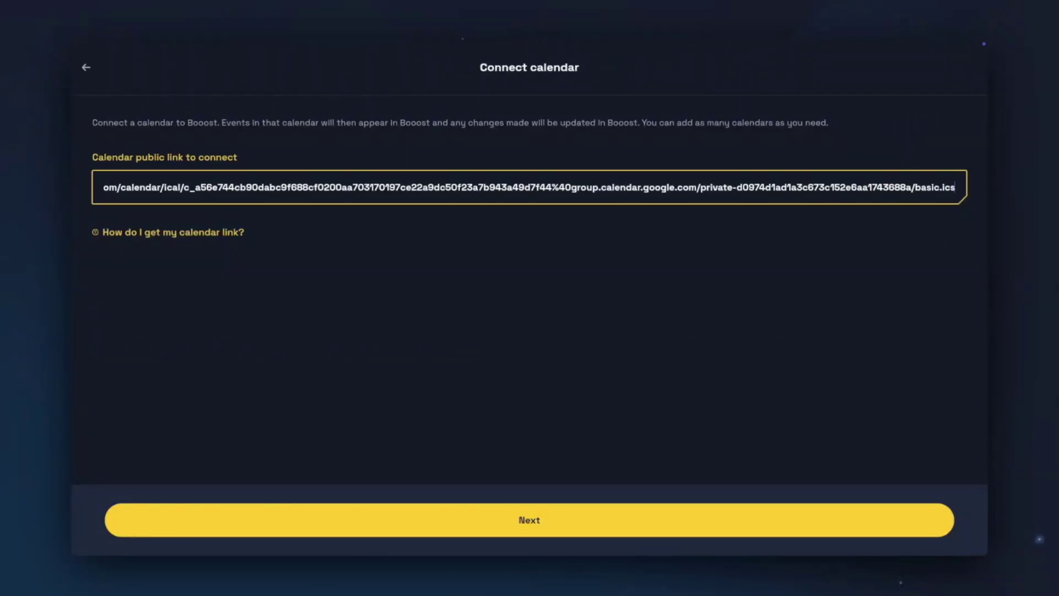
{"action": "left_click", "coordinate": [531, 533]}
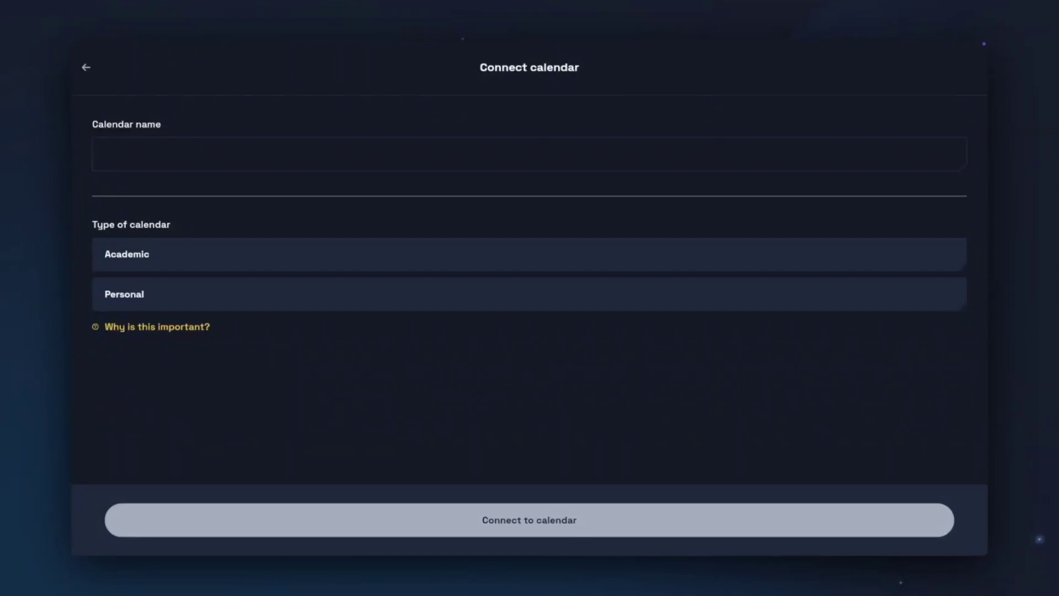
Step: Name the calendar 'Academic Timetable', set its type to Academic, and connect it
{"action": "left_click", "coordinate": [276, 154]}
{"action": "type", "text": "Academic T"}
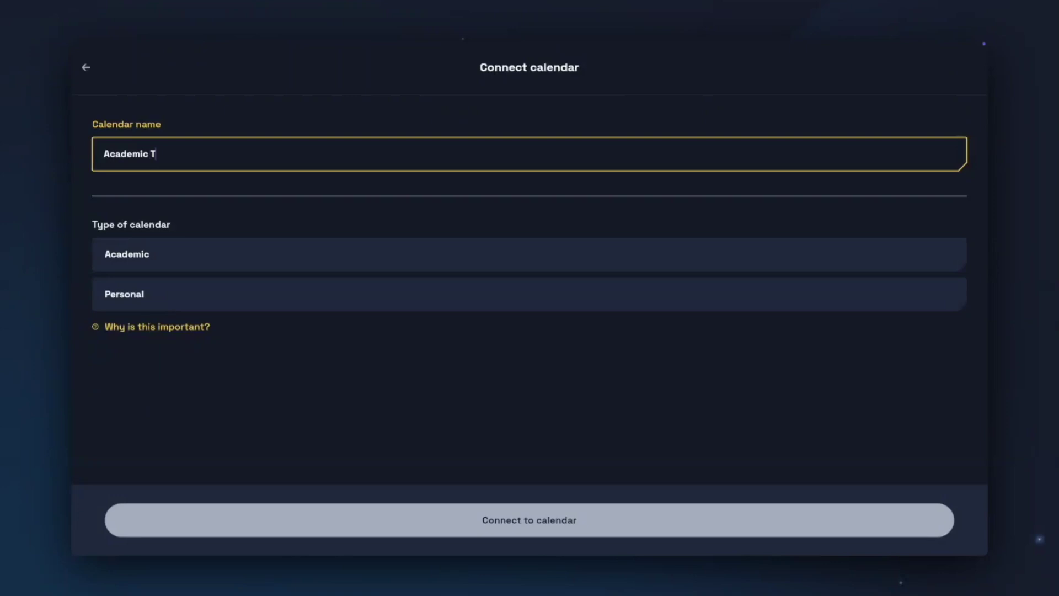
{"action": "type", "text": "imetable"}
{"action": "left_click", "coordinate": [575, 265]}
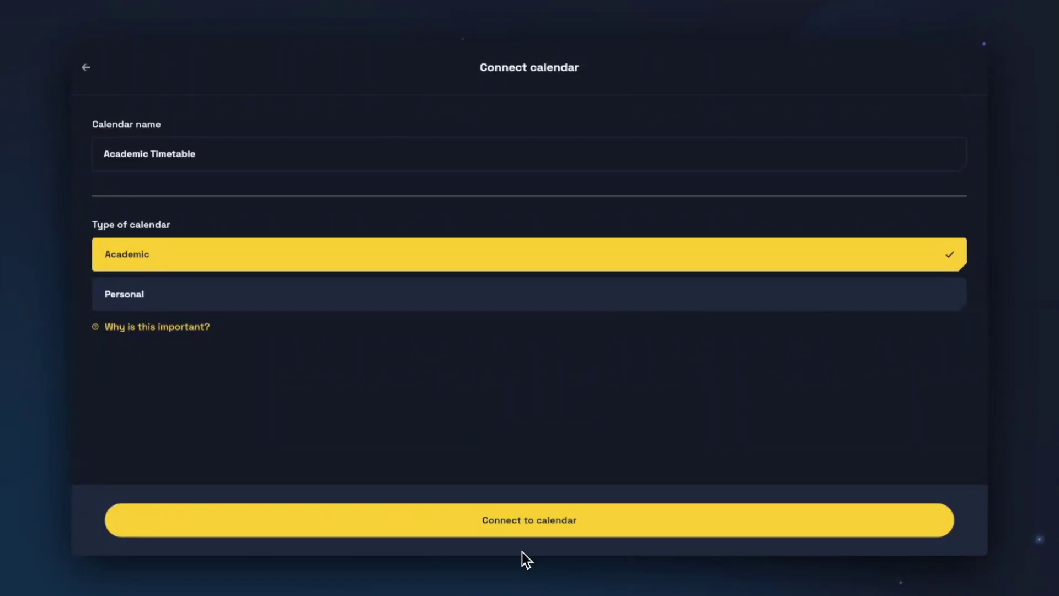
{"action": "left_click", "coordinate": [522, 528]}
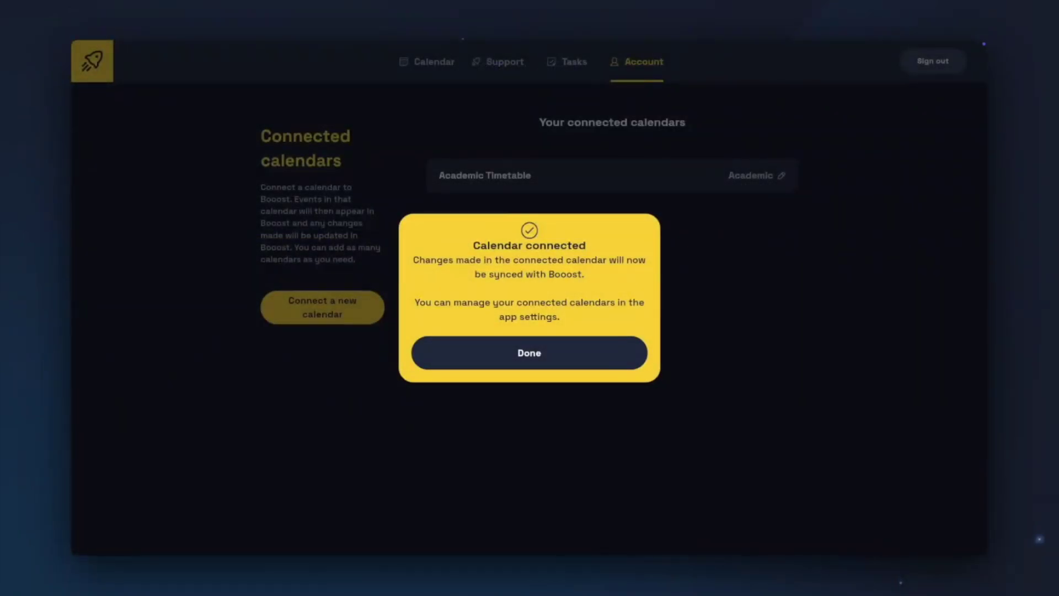
Step: Dismiss the Calendar connected confirmation and check Reflect reminders are On at 17:00
{"action": "left_click", "coordinate": [532, 363]}
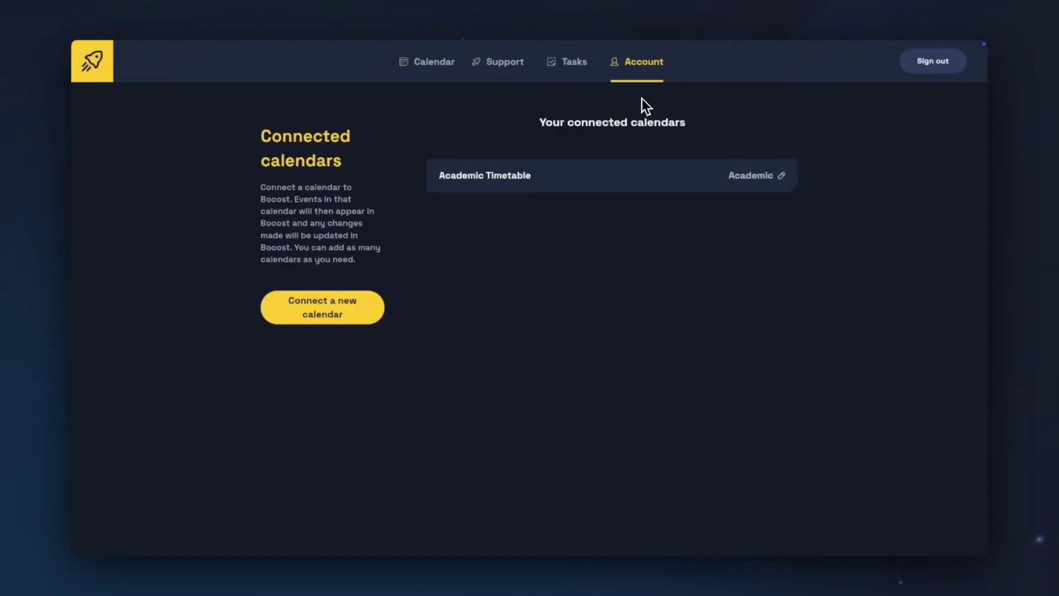
{"action": "left_click", "coordinate": [642, 77]}
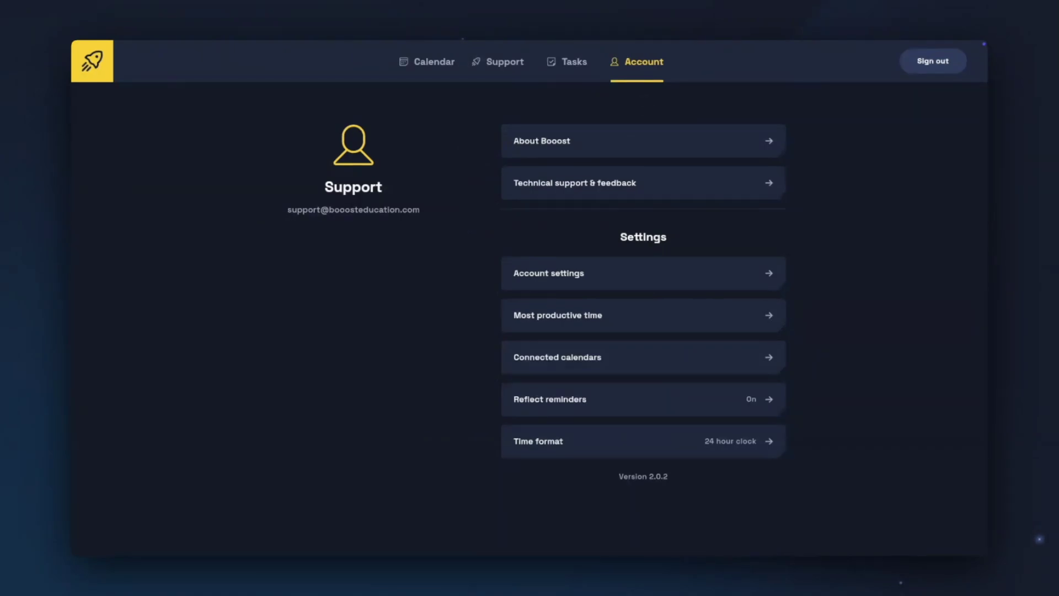
{"action": "left_click", "coordinate": [778, 404]}
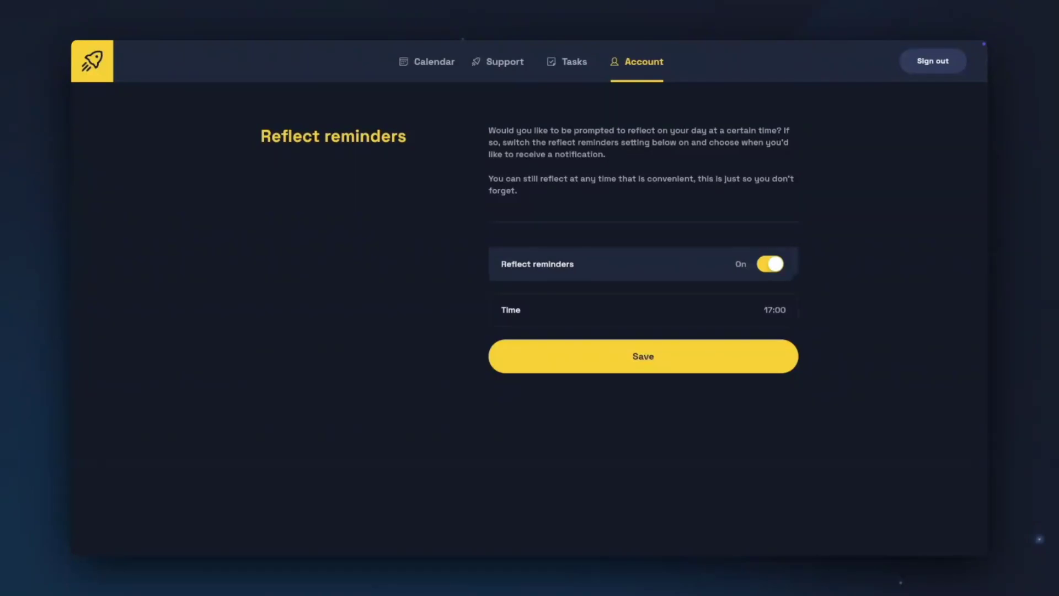
{"action": "left_click", "coordinate": [641, 73]}
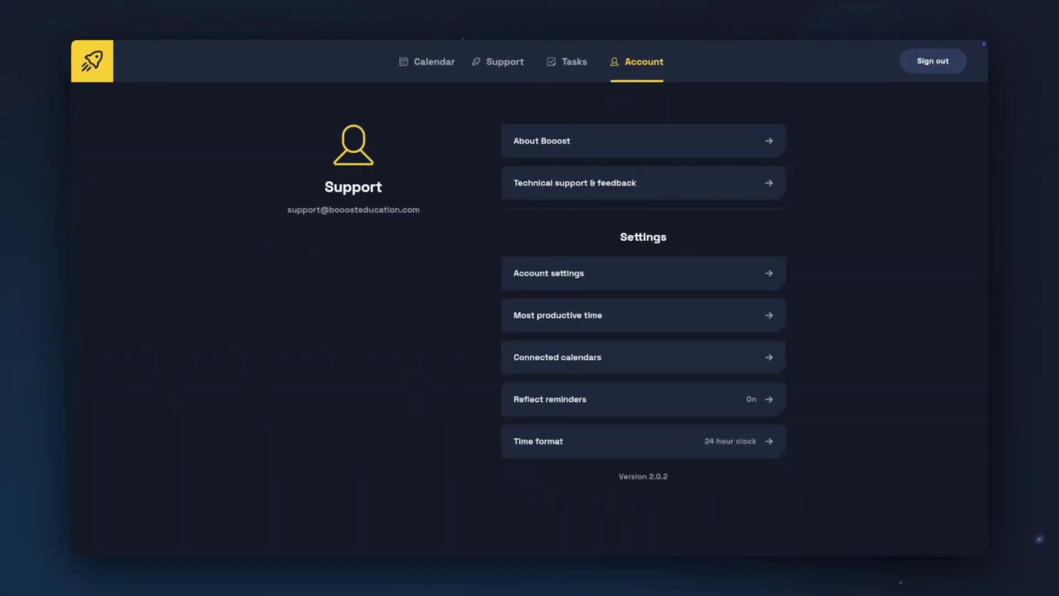
{"action": "left_click", "coordinate": [782, 441]}
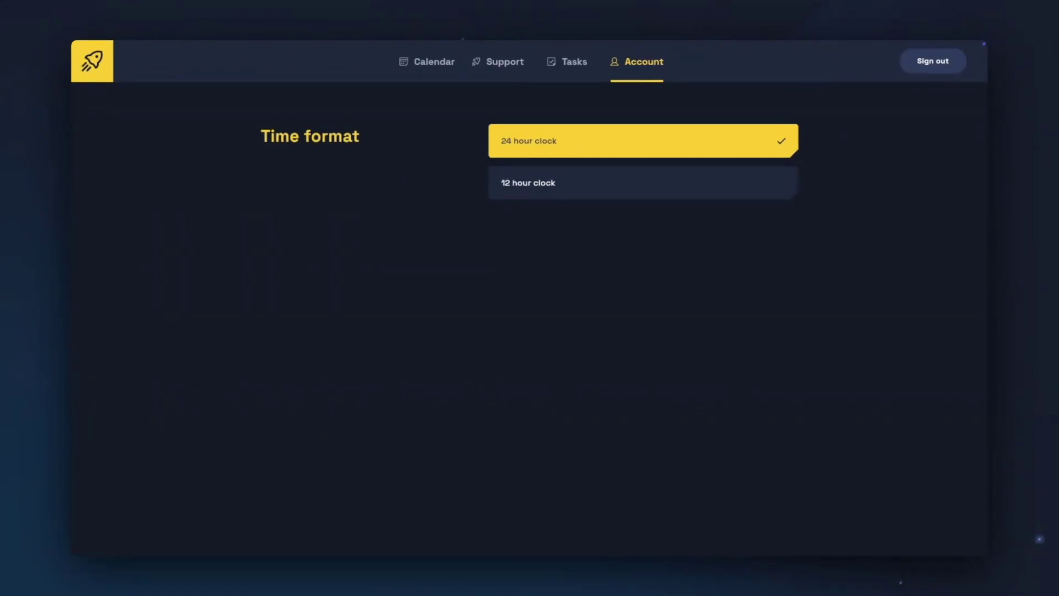
{"action": "left_click", "coordinate": [641, 79]}
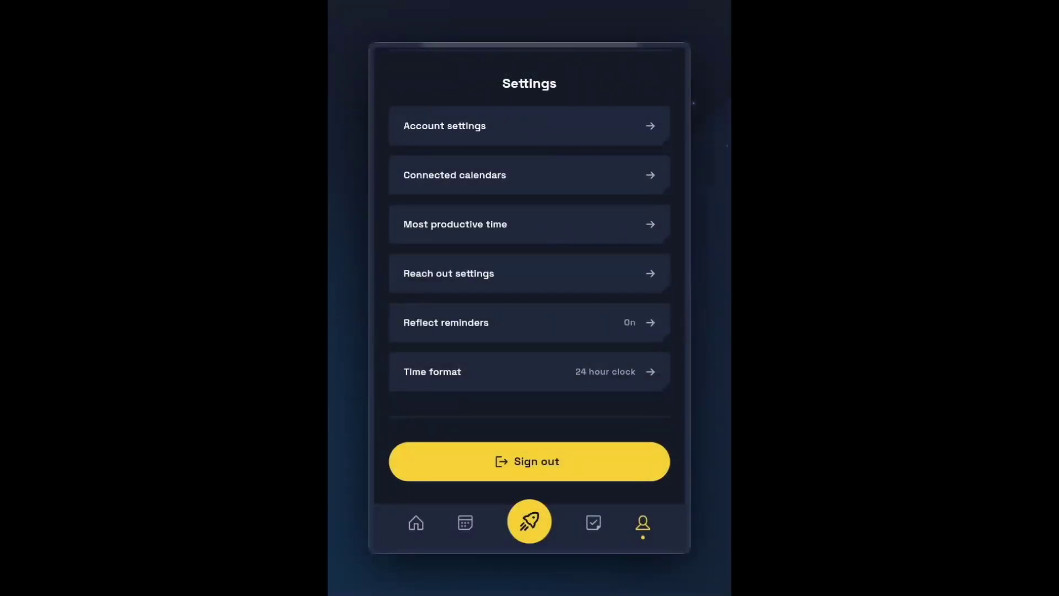
Step: Look at the Reach out settings, then go back to the settings list
{"action": "left_click", "coordinate": [659, 284]}
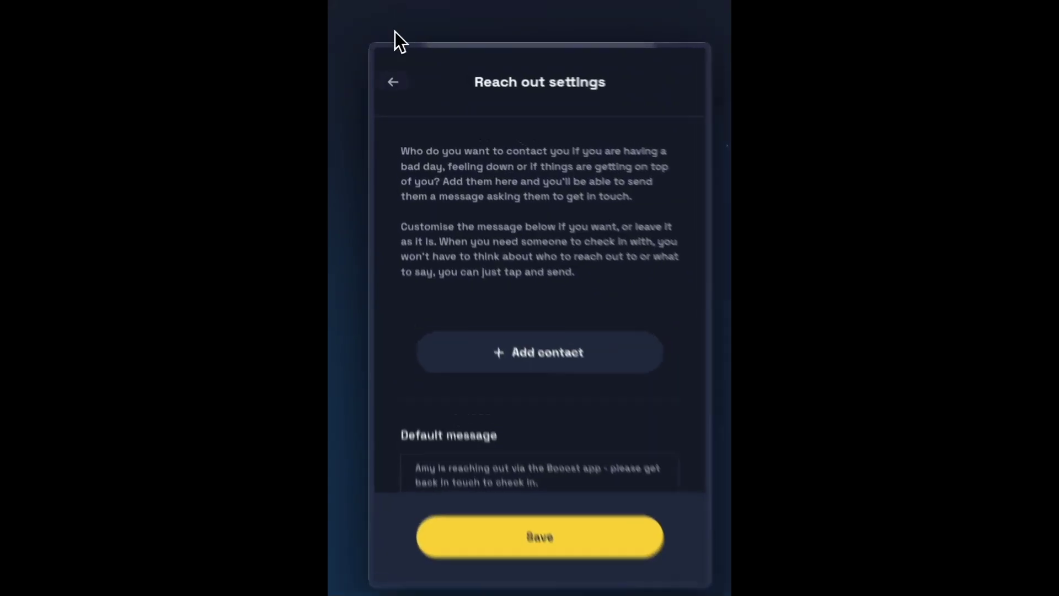
{"action": "left_click", "coordinate": [393, 81]}
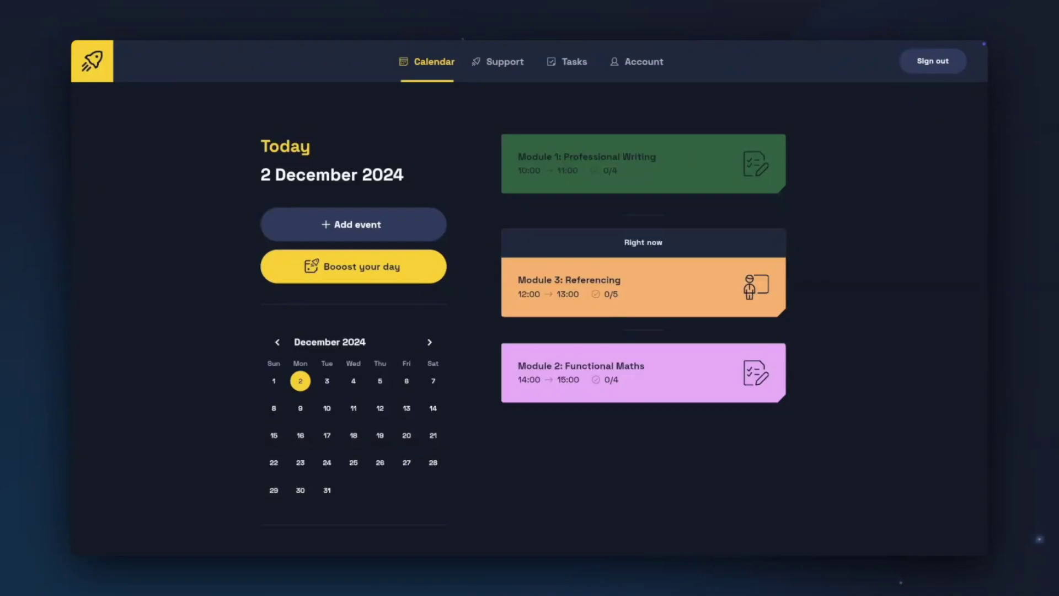
Step: Browse the Add routine option and your saved routines, then reopen the 'What shall we add?' page
{"action": "left_click", "coordinate": [408, 219]}
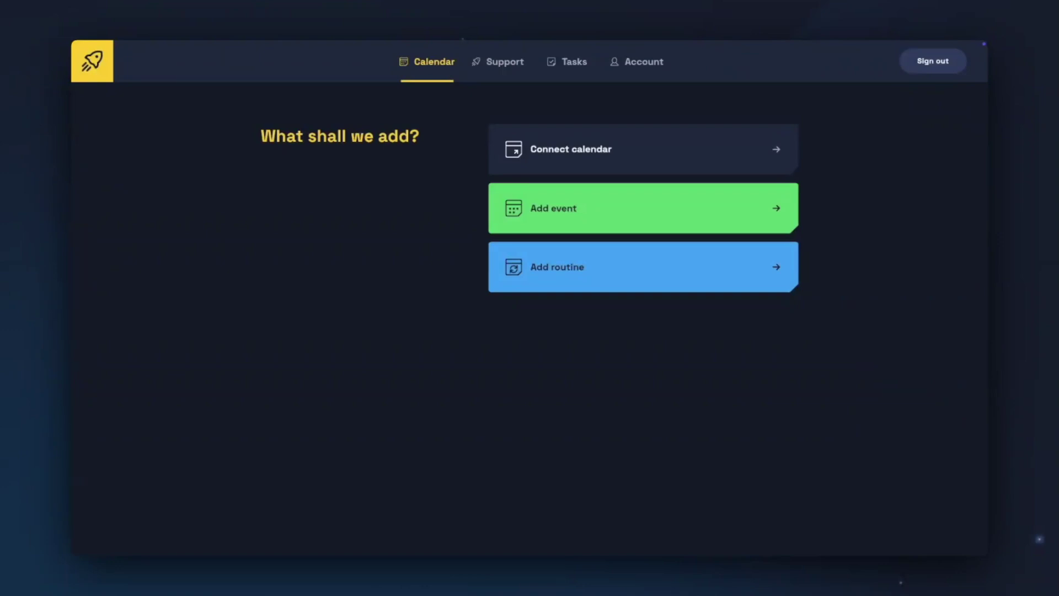
{"action": "left_click", "coordinate": [640, 287]}
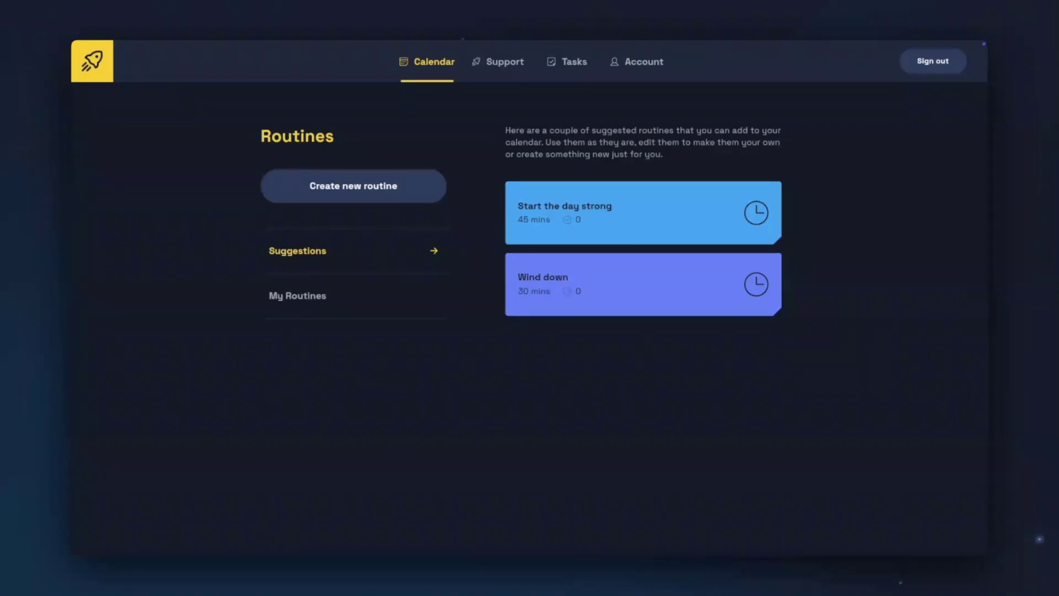
{"action": "left_click", "coordinate": [320, 304]}
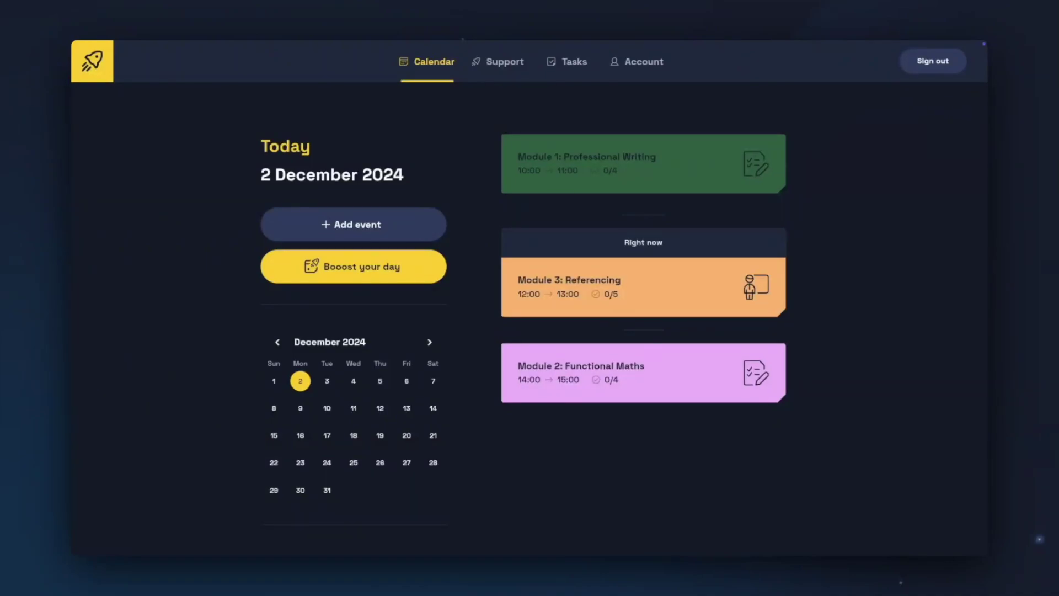
{"action": "left_click", "coordinate": [439, 229]}
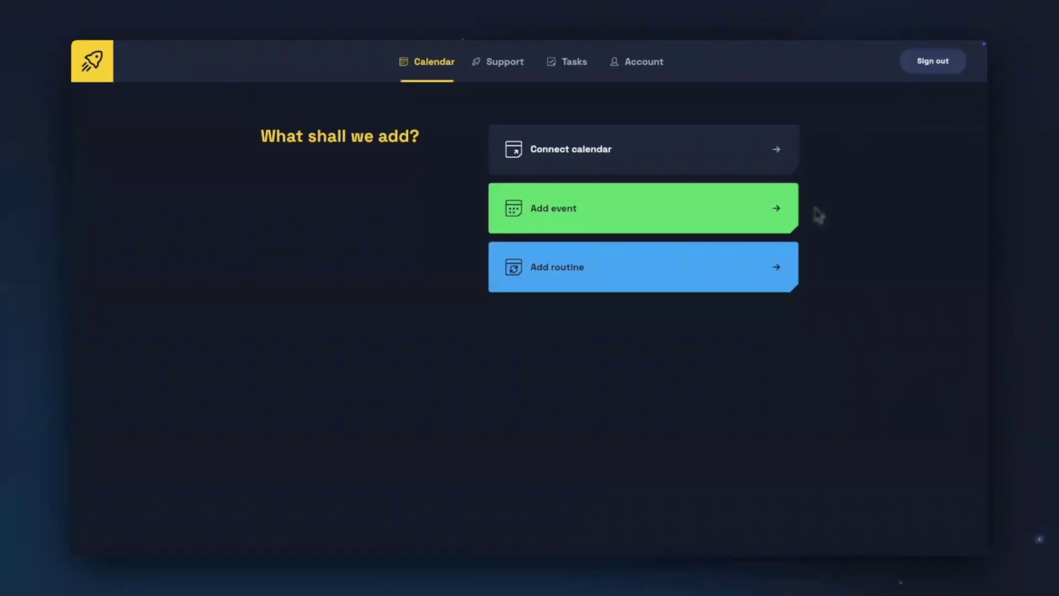
Step: Choose Add event and pick Lessons from the event type list
{"action": "left_click", "coordinate": [786, 211]}
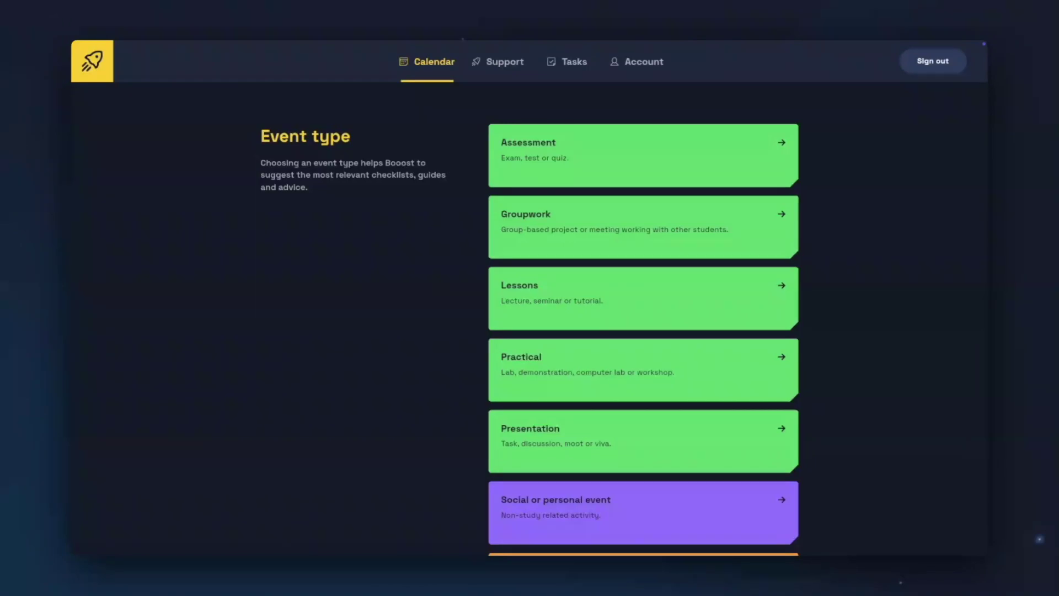
{"action": "scroll", "coordinate": [804, 205], "scroll_direction": "down", "scroll_amount": 1}
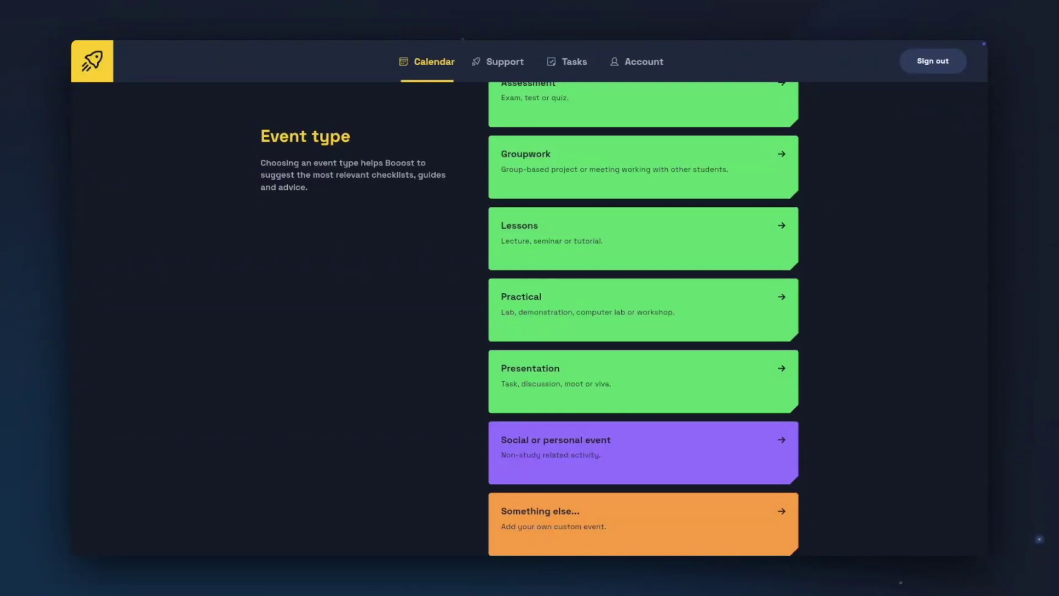
{"action": "left_click", "coordinate": [771, 238]}
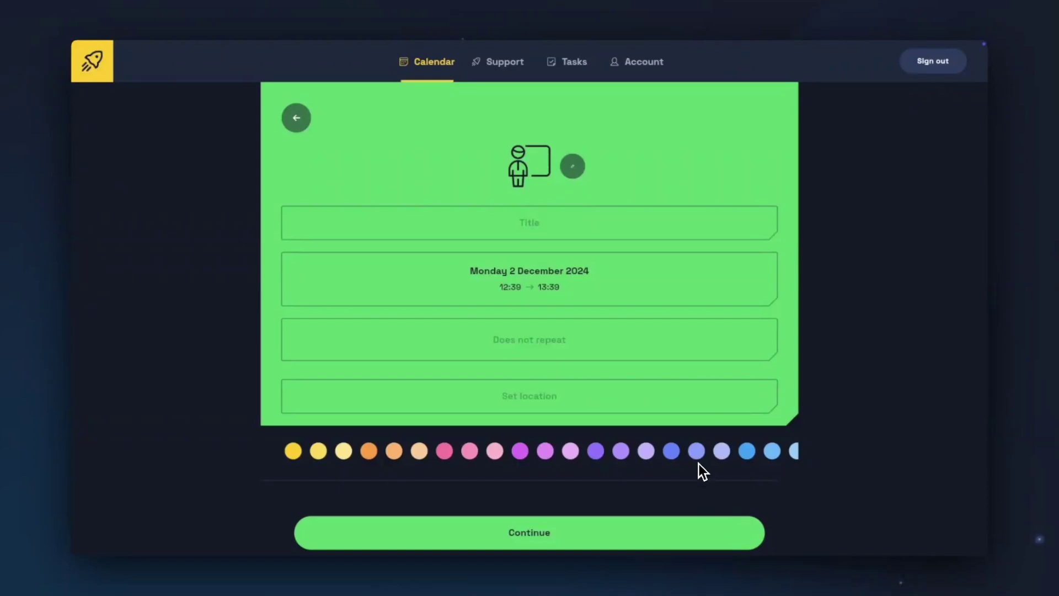
Step: Give the event a periwinkle colour and the badge-check icon
{"action": "left_click", "coordinate": [697, 450]}
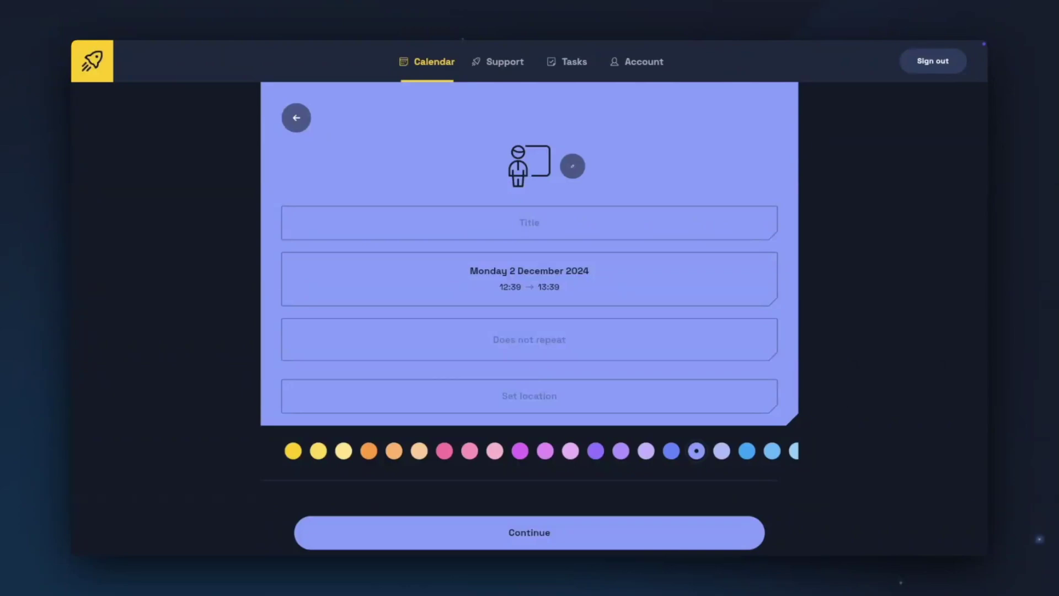
{"action": "left_click", "coordinate": [573, 166]}
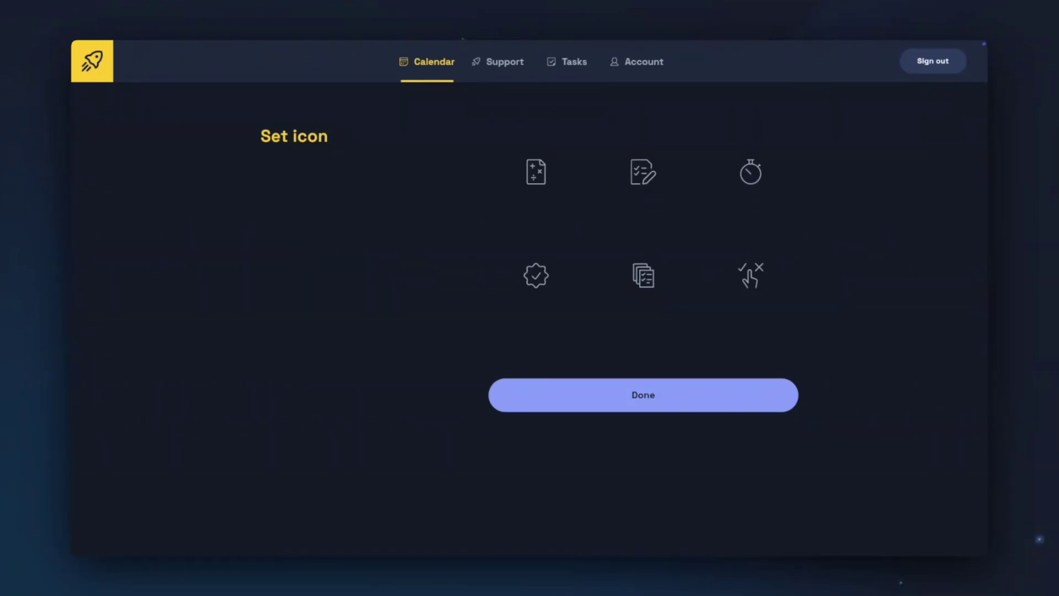
{"action": "left_click", "coordinate": [526, 284]}
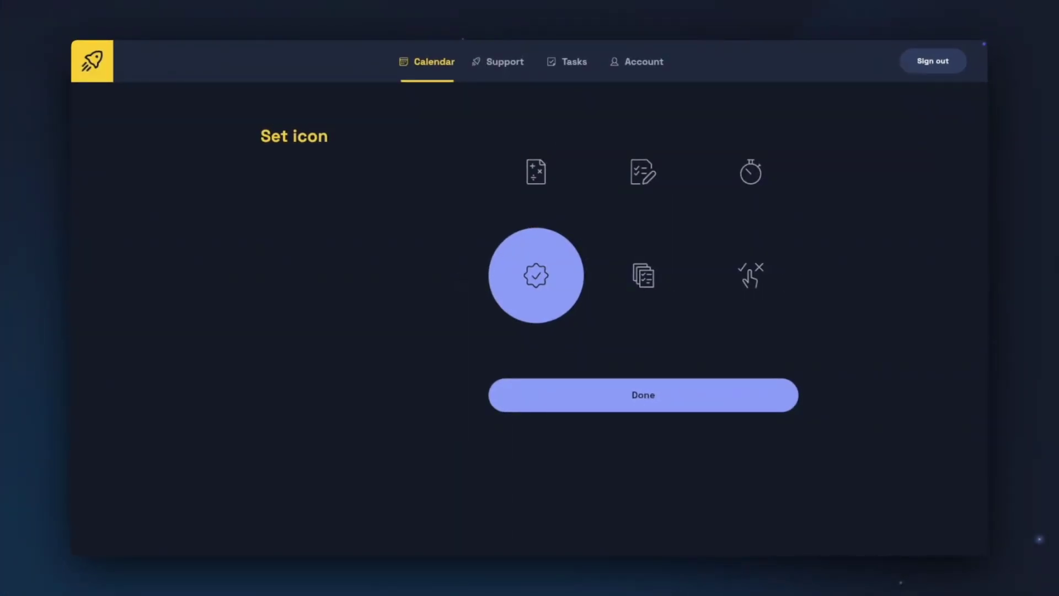
{"action": "left_click", "coordinate": [612, 401]}
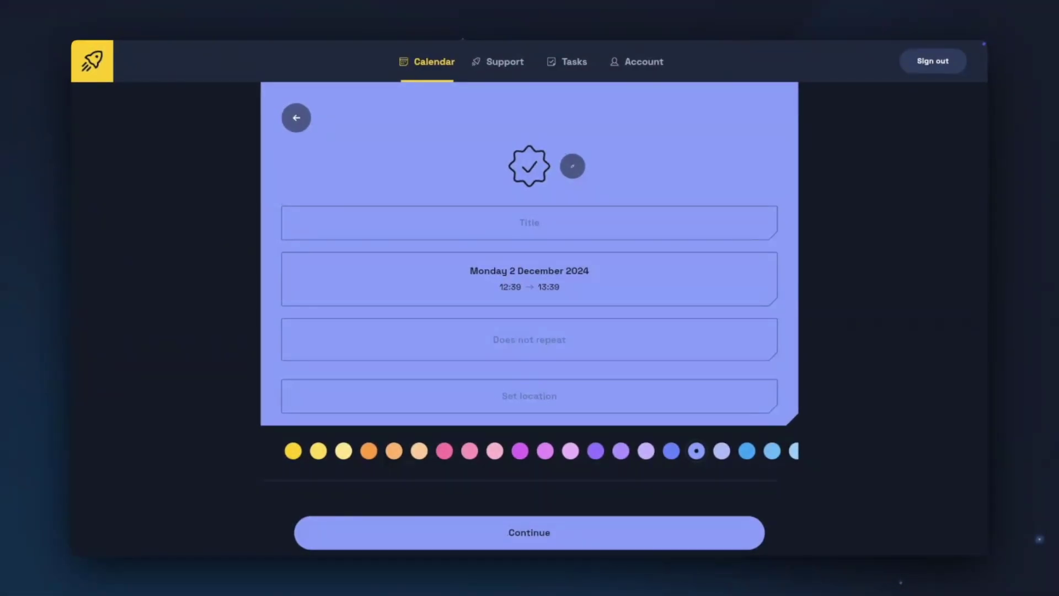
Step: Title the event 'Reading for Research' and open its date and time settings
{"action": "left_click", "coordinate": [530, 222]}
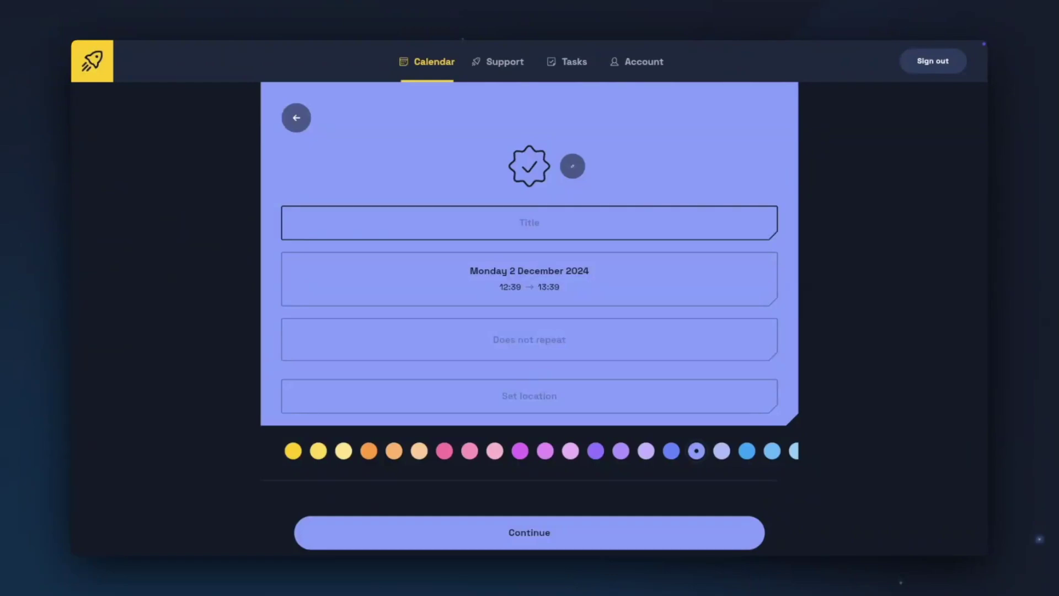
{"action": "type", "text": "Reading for Research"}
{"action": "key", "text": "Return"}
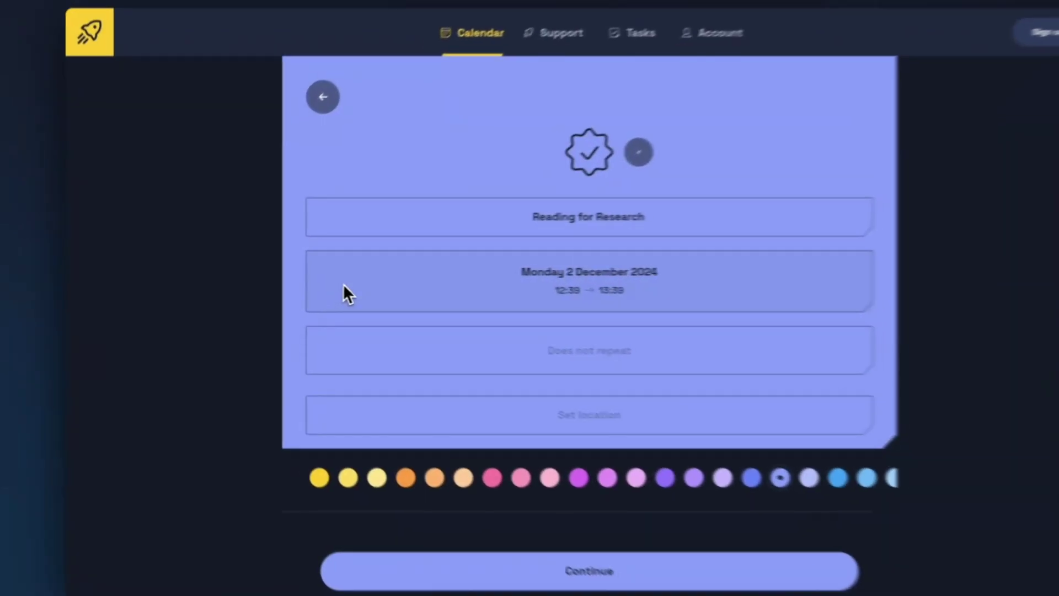
{"action": "left_click", "coordinate": [316, 292]}
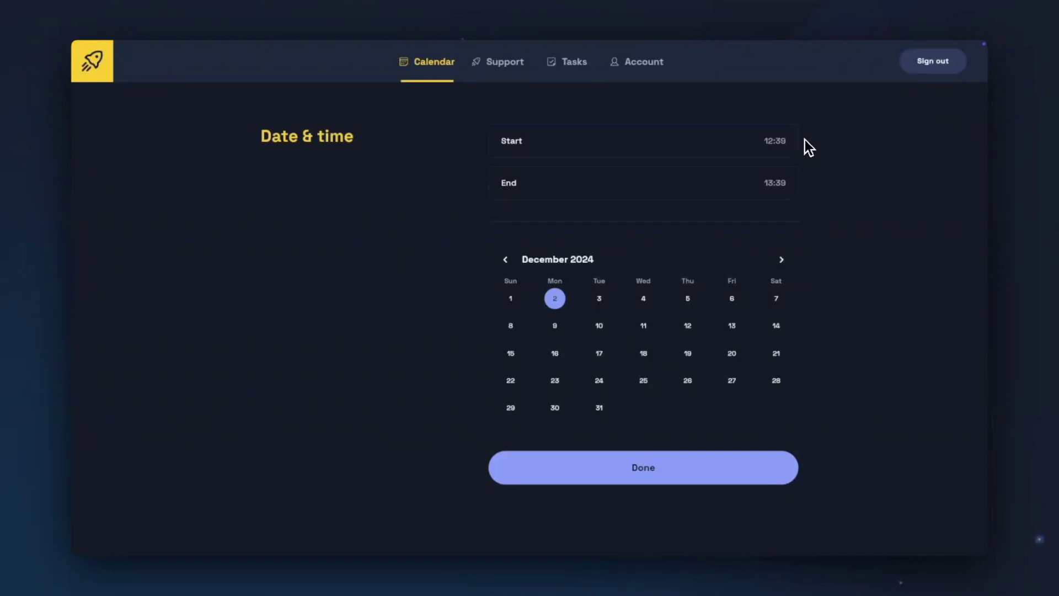
Step: Set the event's start time to 3:30 PM, so it runs 15:30–16:30 on 2 December
{"action": "left_click", "coordinate": [785, 142]}
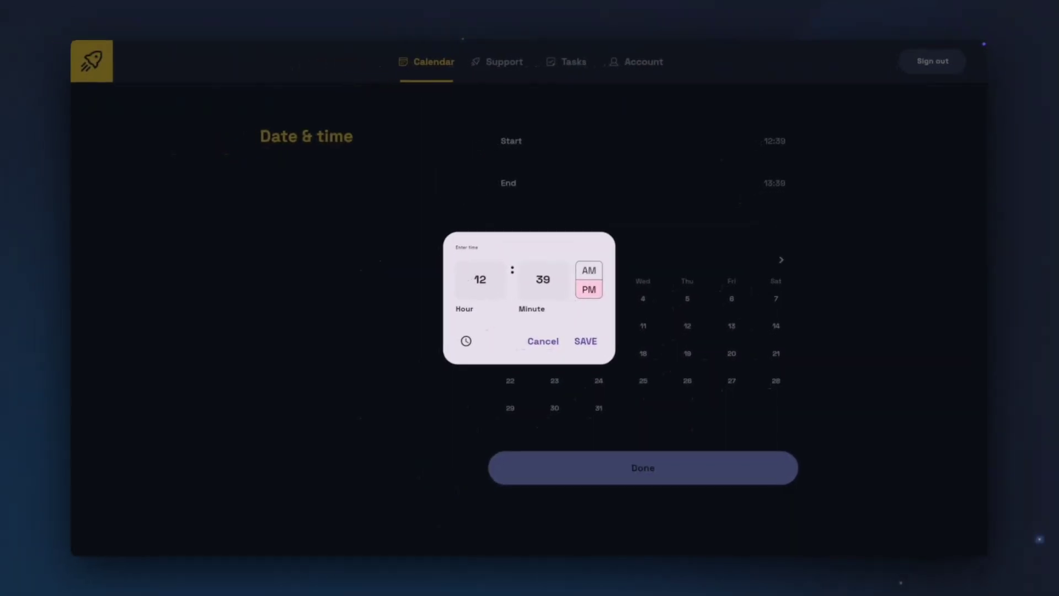
{"action": "left_click", "coordinate": [481, 280]}
{"action": "key", "text": "BackSpace"}
{"action": "key", "text": "BackSpace"}
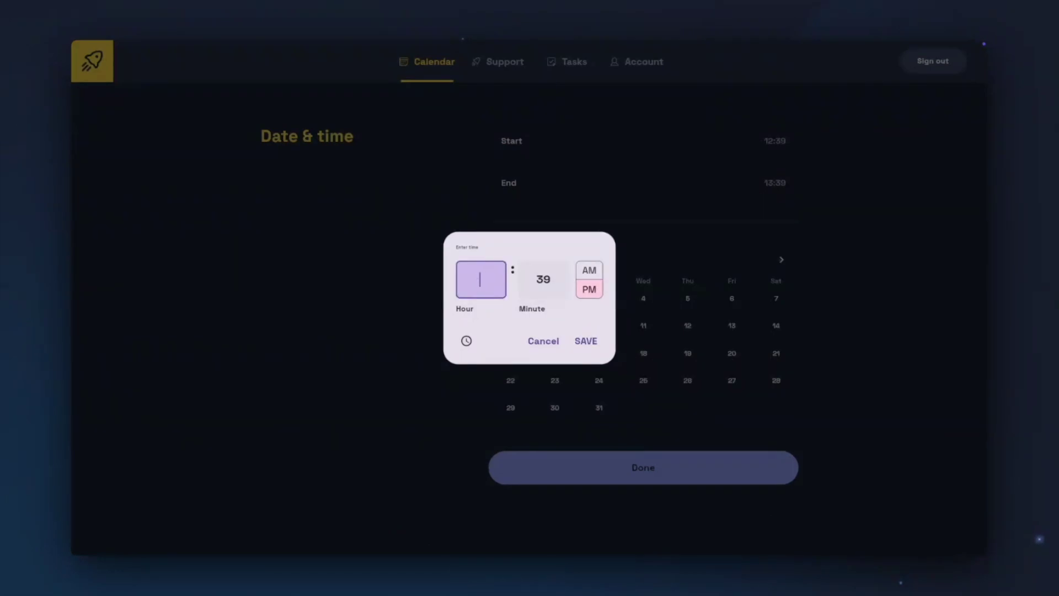
{"action": "type", "text": "3"}
{"action": "left_click", "coordinate": [543, 279]}
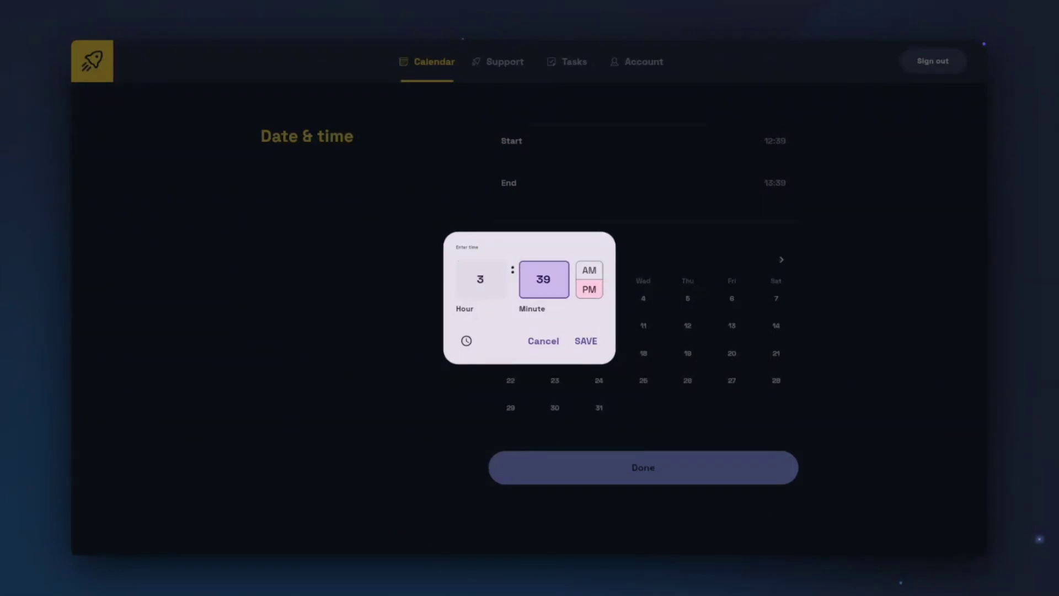
{"action": "key", "text": "BackSpace"}
{"action": "type", "text": "0"}
{"action": "left_click", "coordinate": [586, 346]}
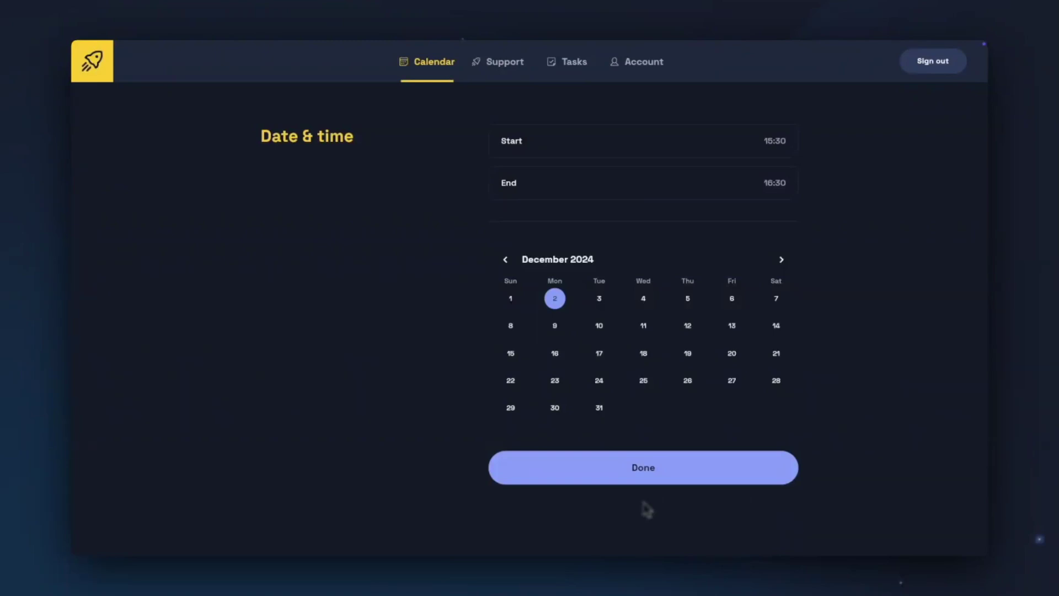
Step: Confirm the Reading for Research event's date and time and set it to Repeat weekly
{"action": "left_click", "coordinate": [622, 467]}
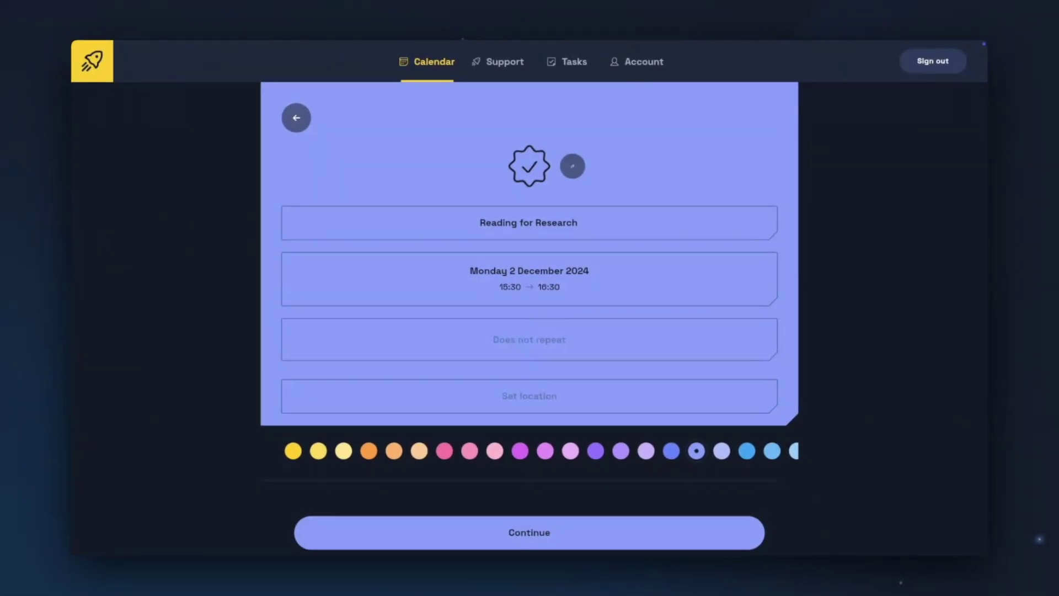
{"action": "left_click", "coordinate": [281, 337]}
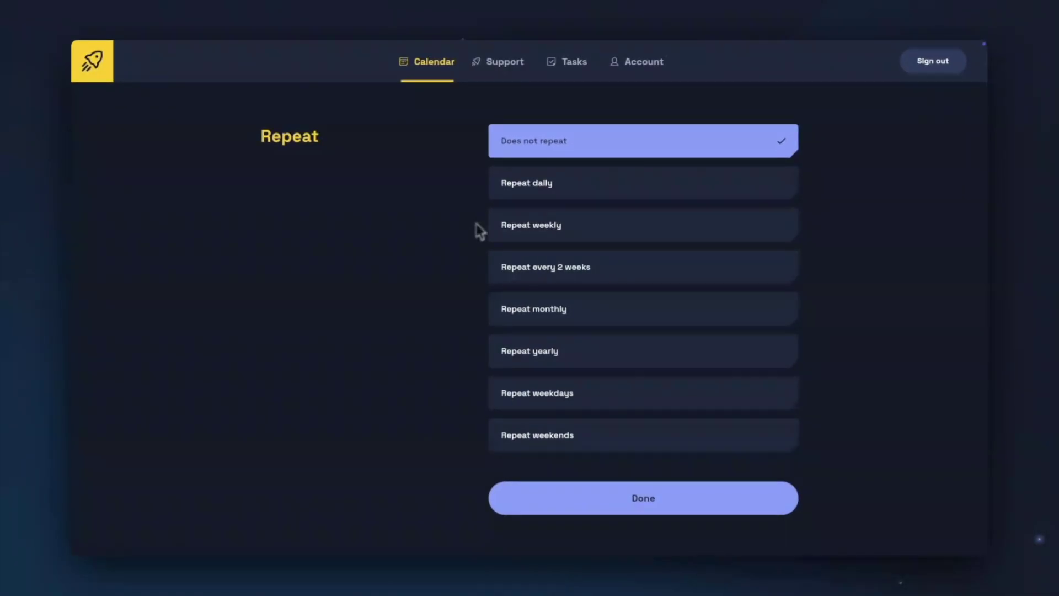
{"action": "left_click", "coordinate": [498, 226]}
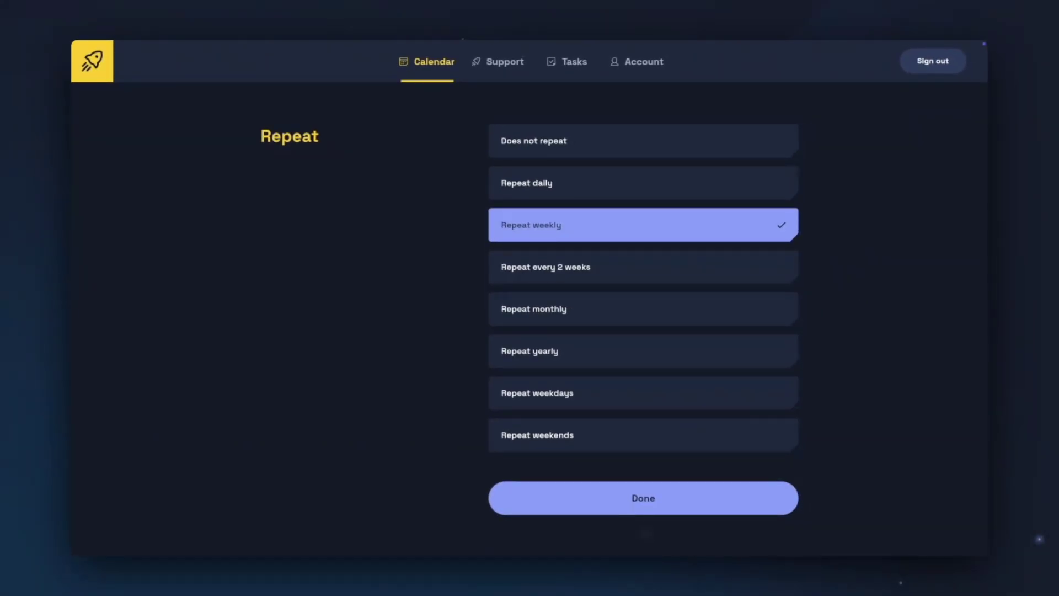
{"action": "left_click", "coordinate": [640, 503]}
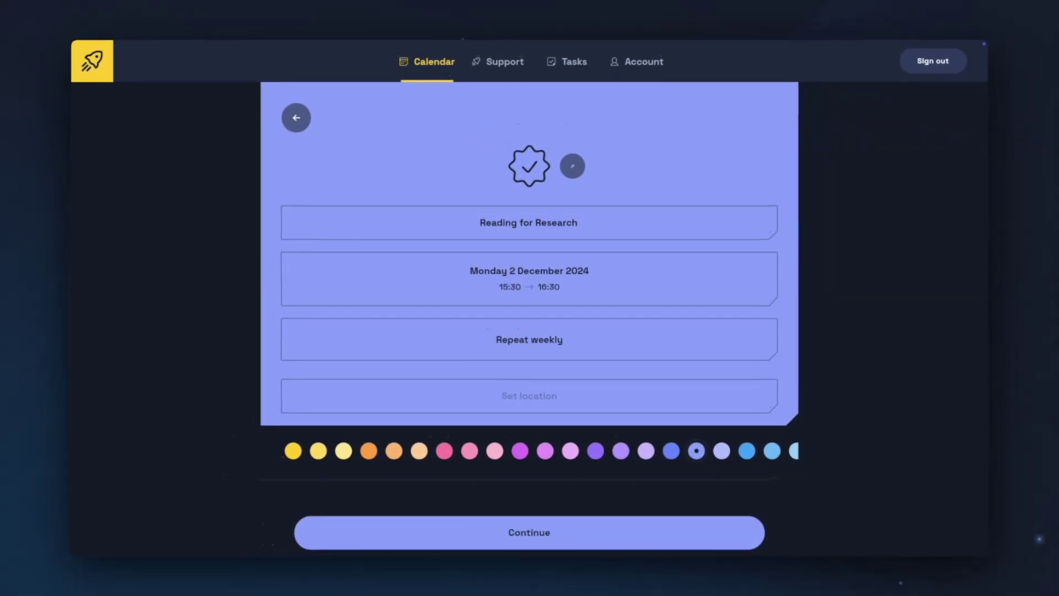
Step: Enter 'Classroom 304' as the event location and continue to the event's extra details
{"action": "left_click", "coordinate": [530, 395]}
{"action": "type", "text": "C"}
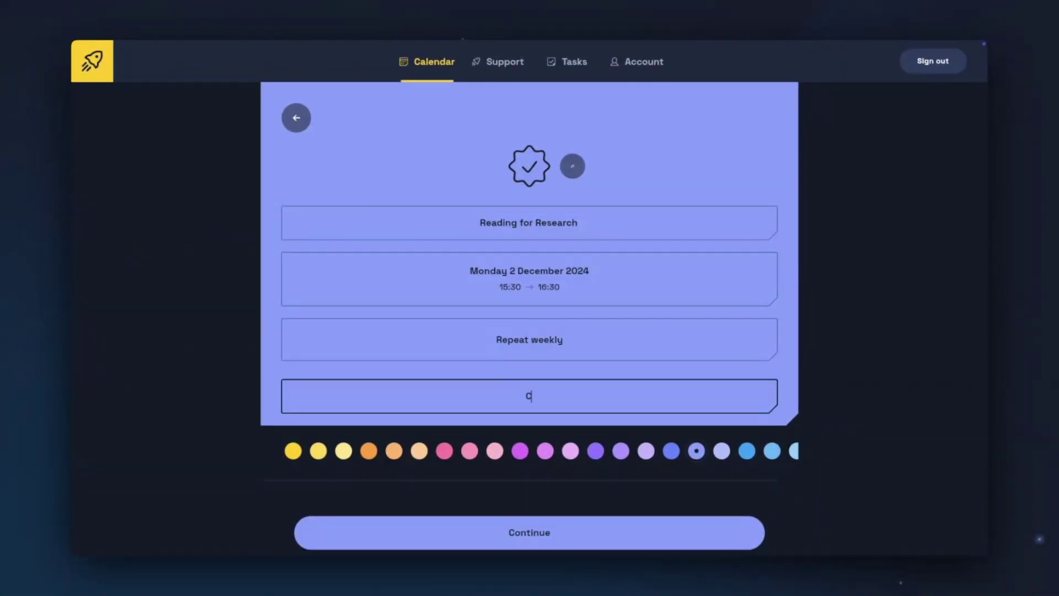
{"action": "type", "text": "lassroom 304"}
{"action": "key", "text": "Return"}
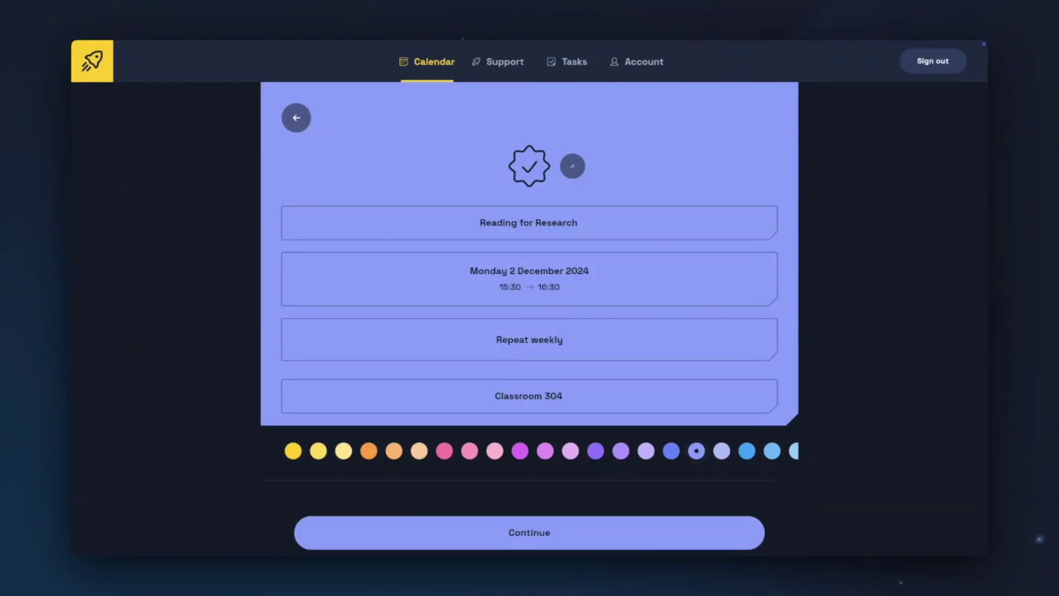
{"action": "left_click", "coordinate": [751, 532]}
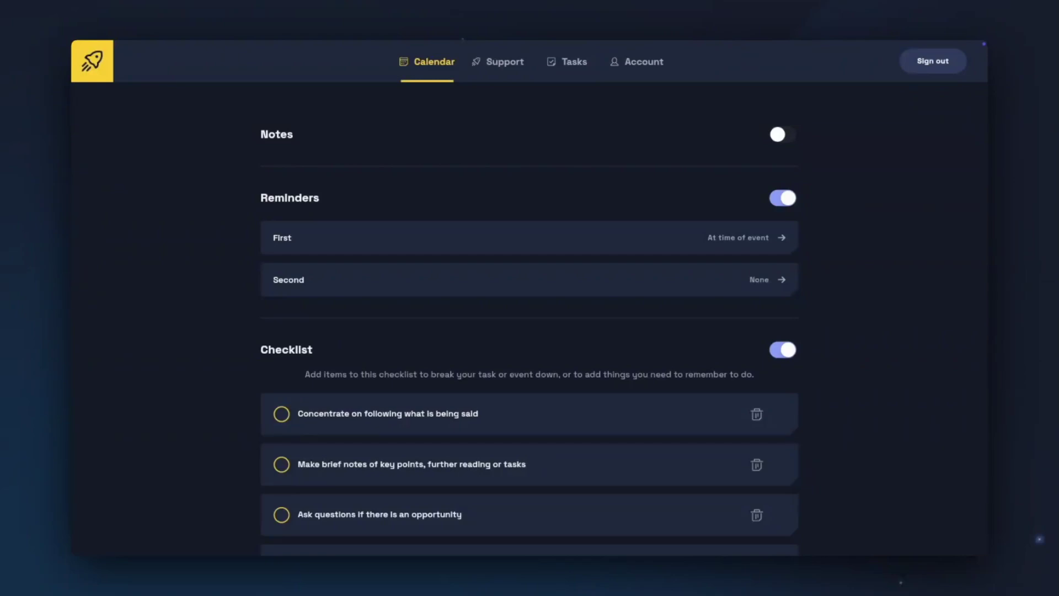
Step: Turn on notes and write 'Seminar for Module 1' and 'Remember to bring books for library'
{"action": "left_click", "coordinate": [784, 136]}
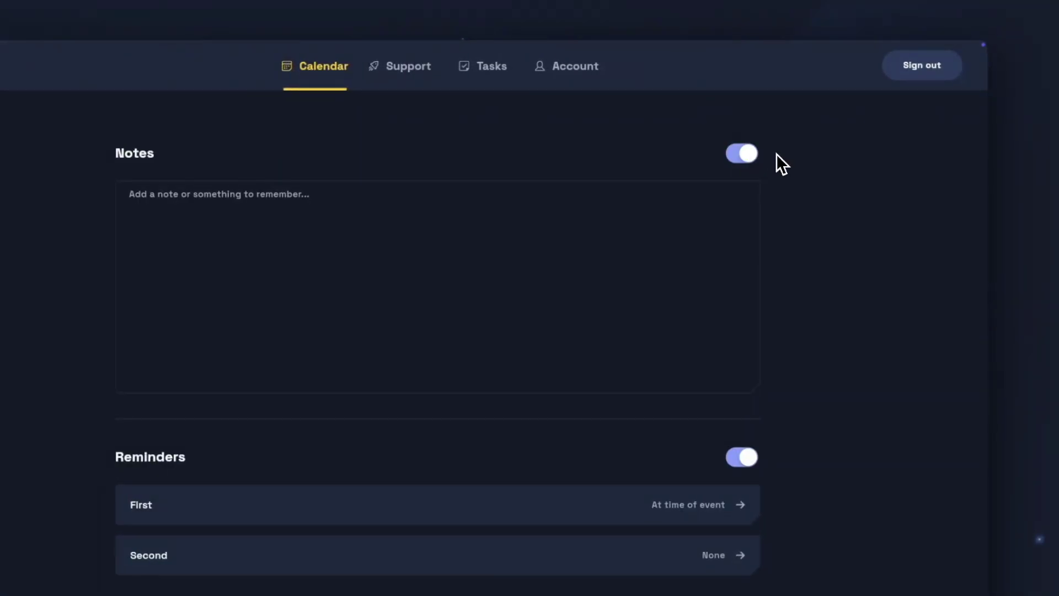
{"action": "left_click", "coordinate": [130, 195]}
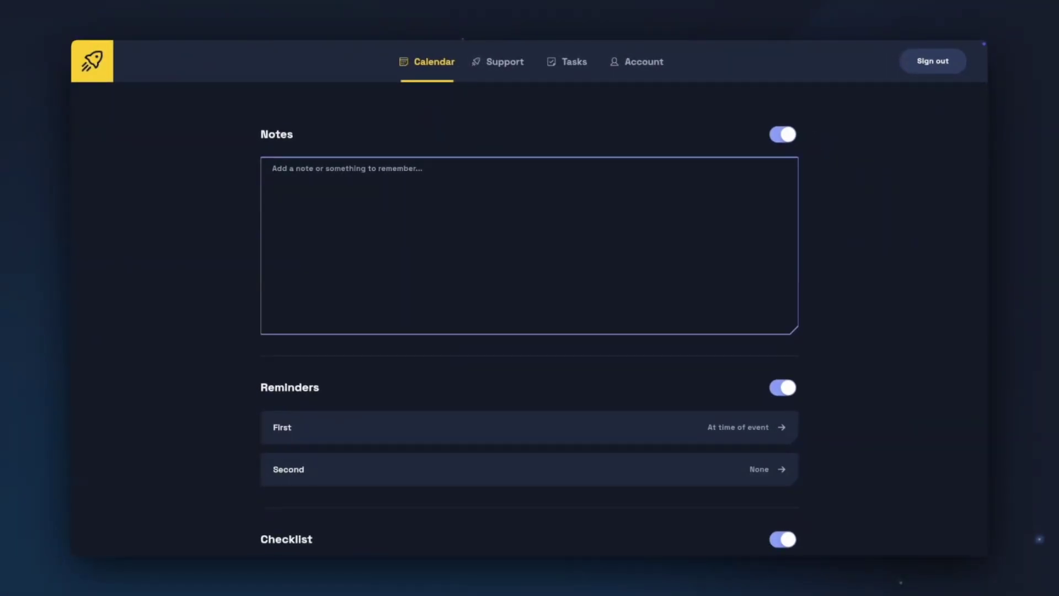
{"action": "type", "text": "Seminar for Module 1"}
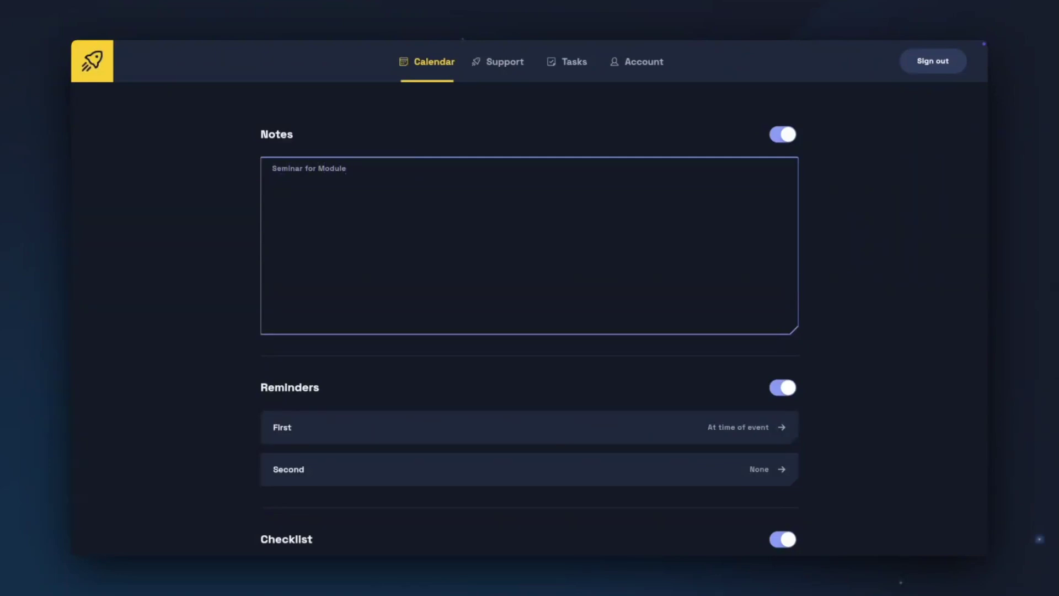
{"action": "key", "text": "Return"}
{"action": "key", "text": "Return"}
{"action": "type", "text": "Remember to bring books for library"}
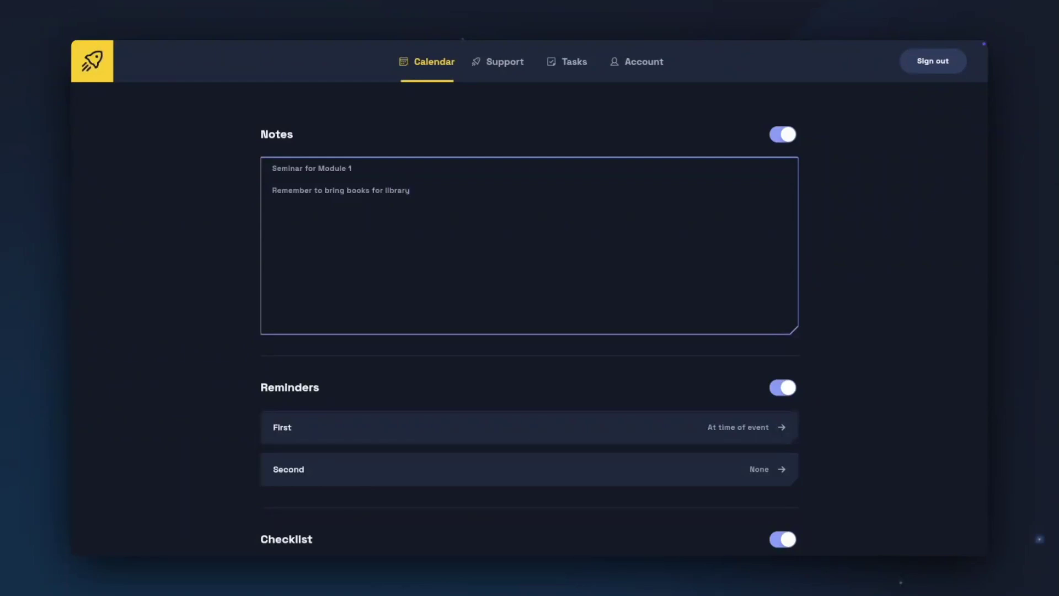
{"action": "key", "text": "Tab"}
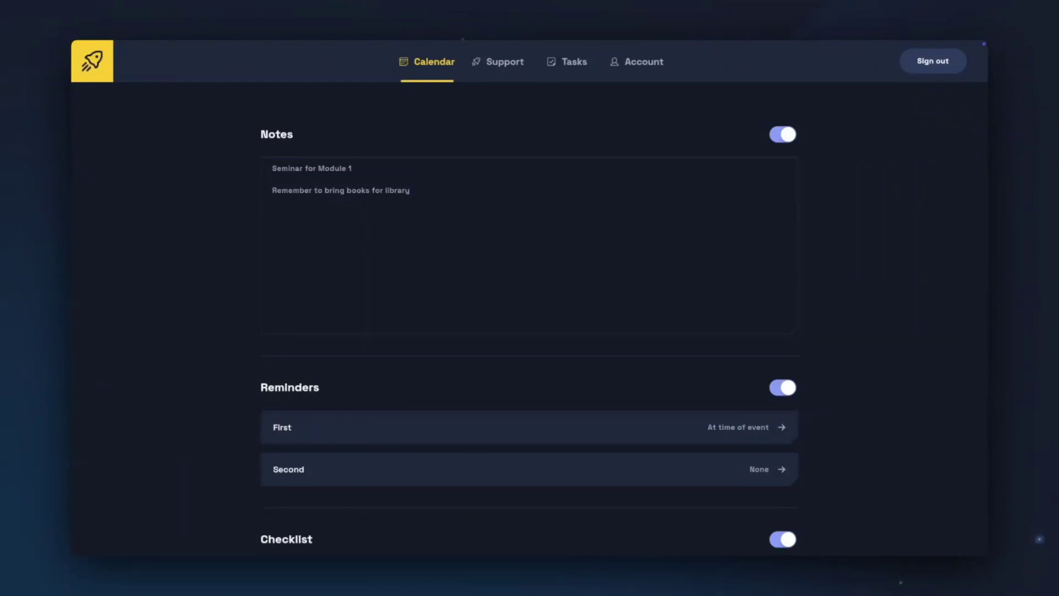
{"action": "scroll", "coordinate": [764, 336], "scroll_direction": "down", "scroll_amount": 3}
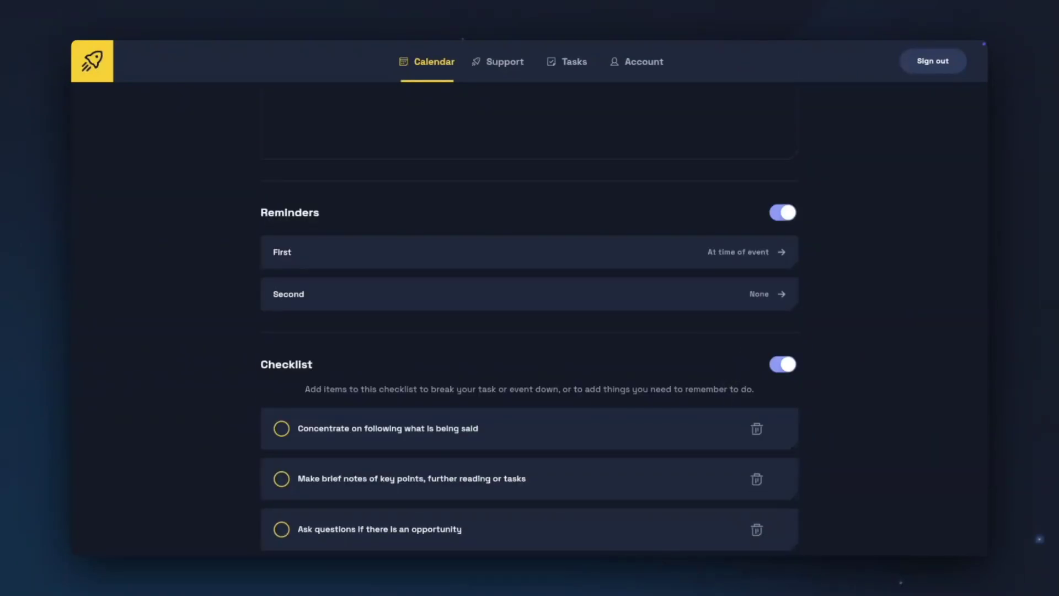
{"action": "left_click", "coordinate": [790, 253]}
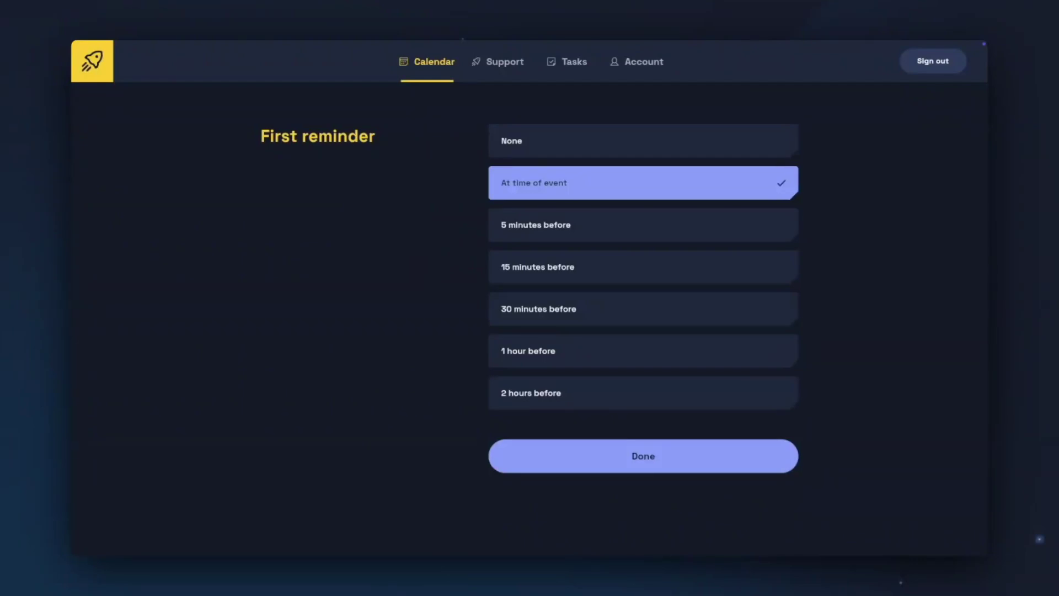
{"action": "left_click", "coordinate": [642, 468]}
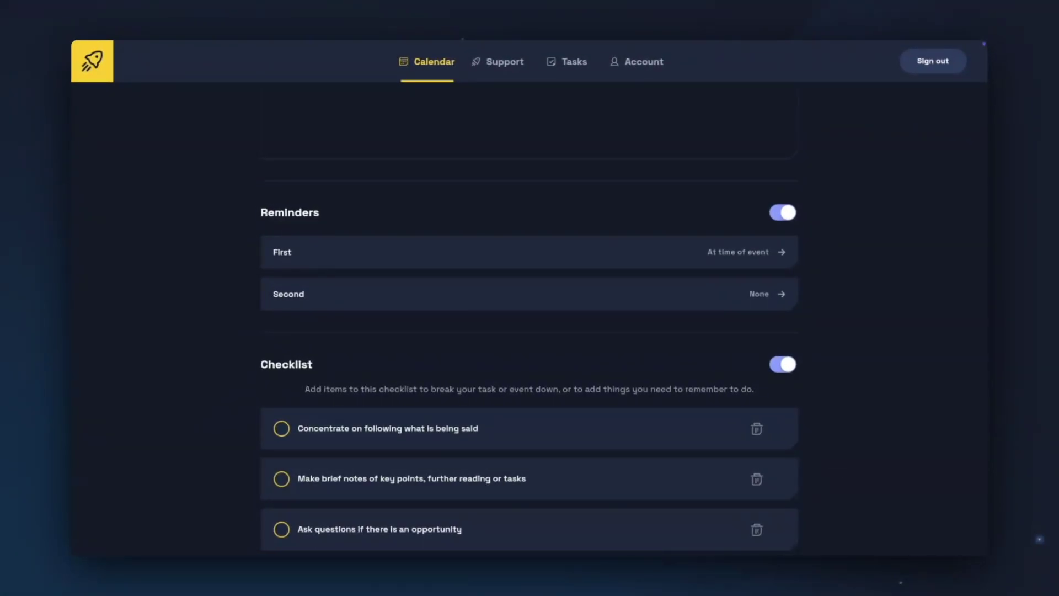
{"action": "scroll", "coordinate": [733, 365], "scroll_direction": "down", "scroll_amount": 4}
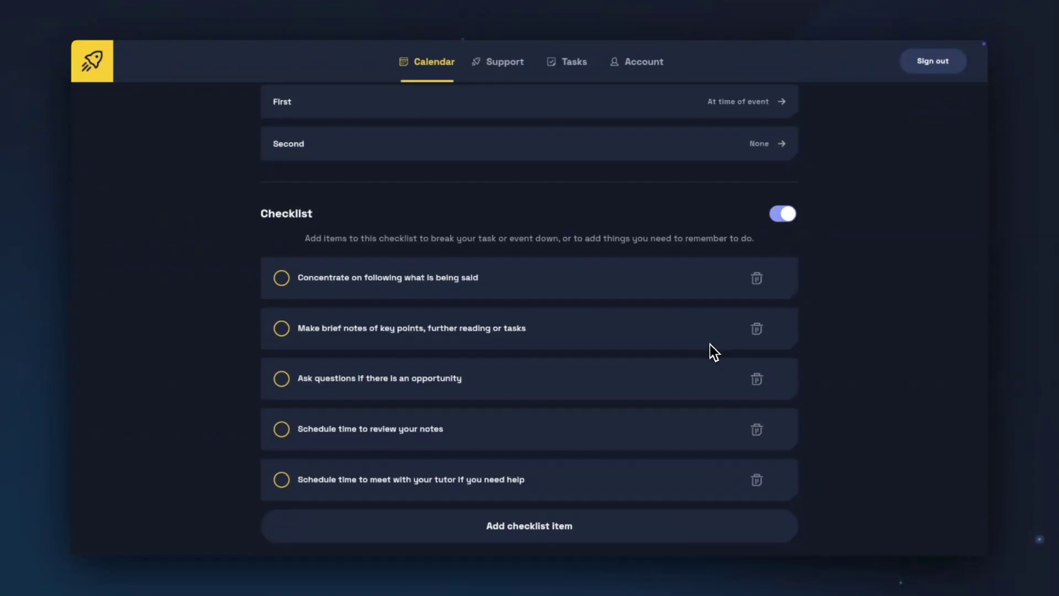
{"action": "scroll", "coordinate": [709, 343], "scroll_direction": "down", "scroll_amount": 1}
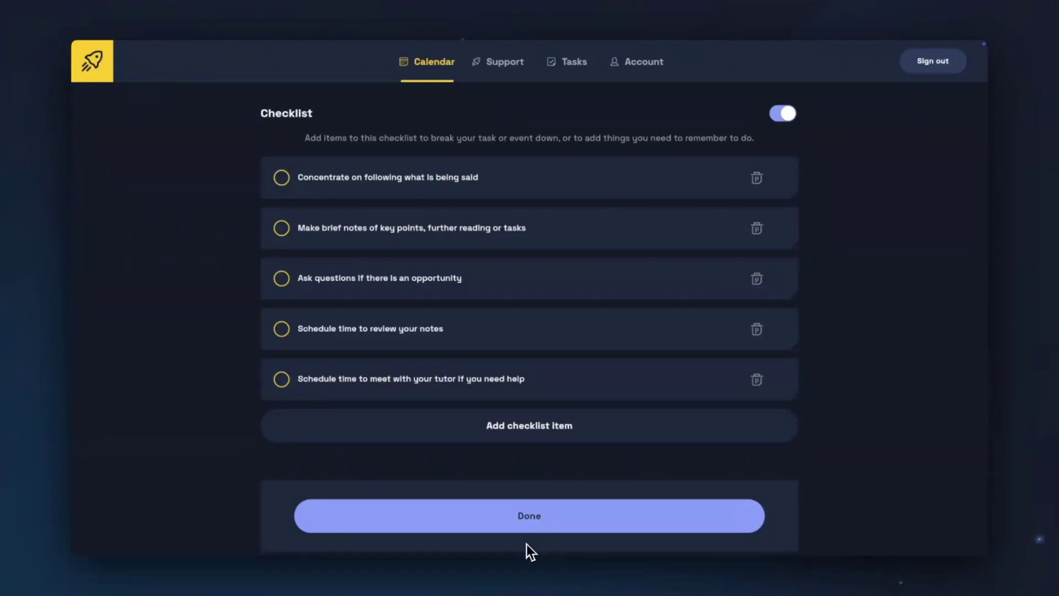
{"action": "left_click", "coordinate": [529, 524]}
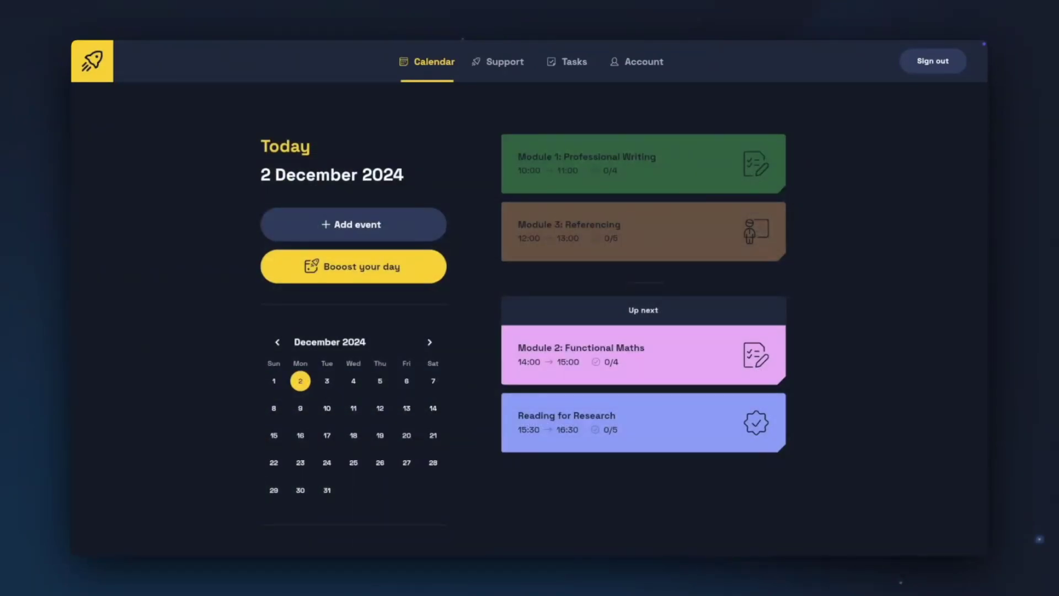
{"action": "left_click", "coordinate": [657, 443]}
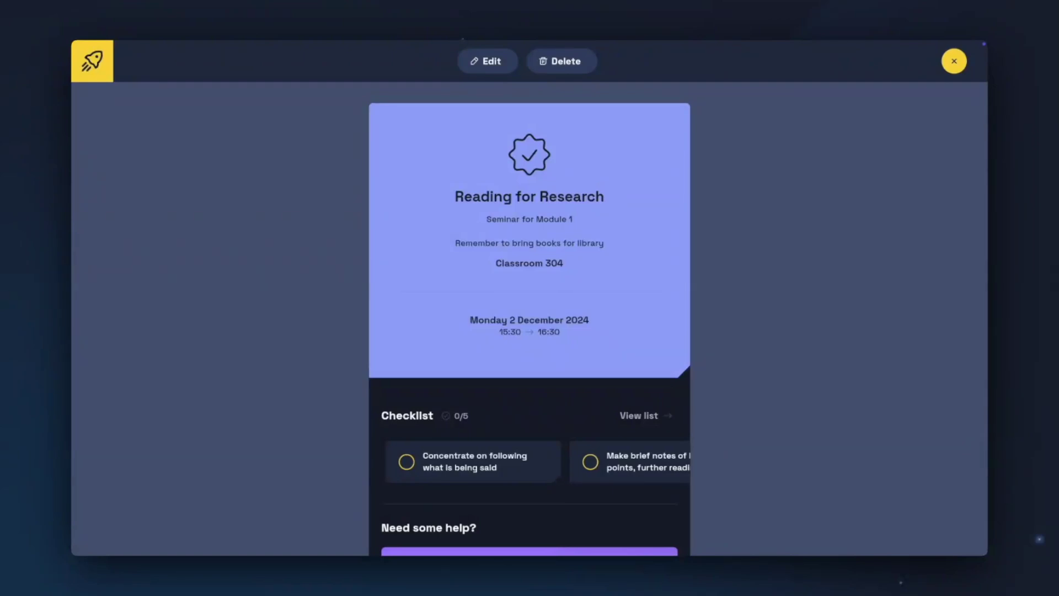
{"action": "scroll", "coordinate": [665, 432], "scroll_direction": "down", "scroll_amount": 3}
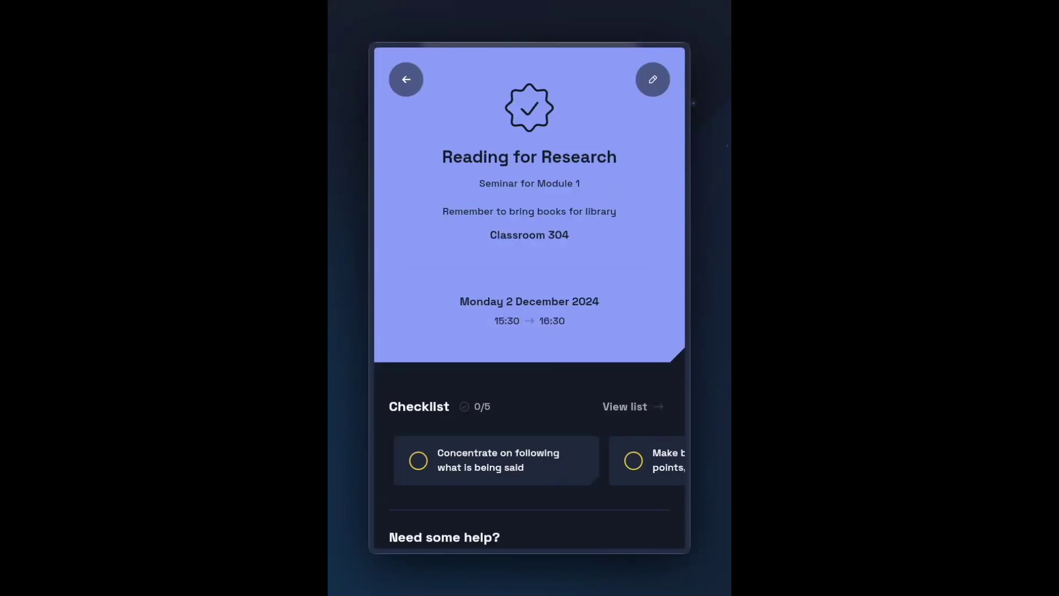
{"action": "left_click", "coordinate": [662, 87]}
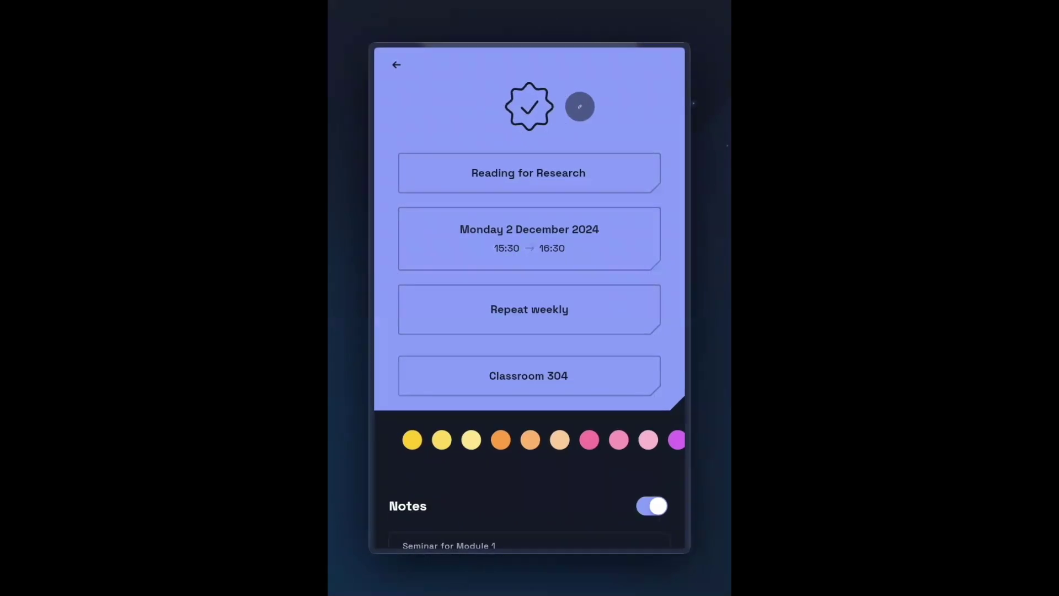
{"action": "scroll", "coordinate": [664, 77], "scroll_direction": "down", "scroll_amount": 10}
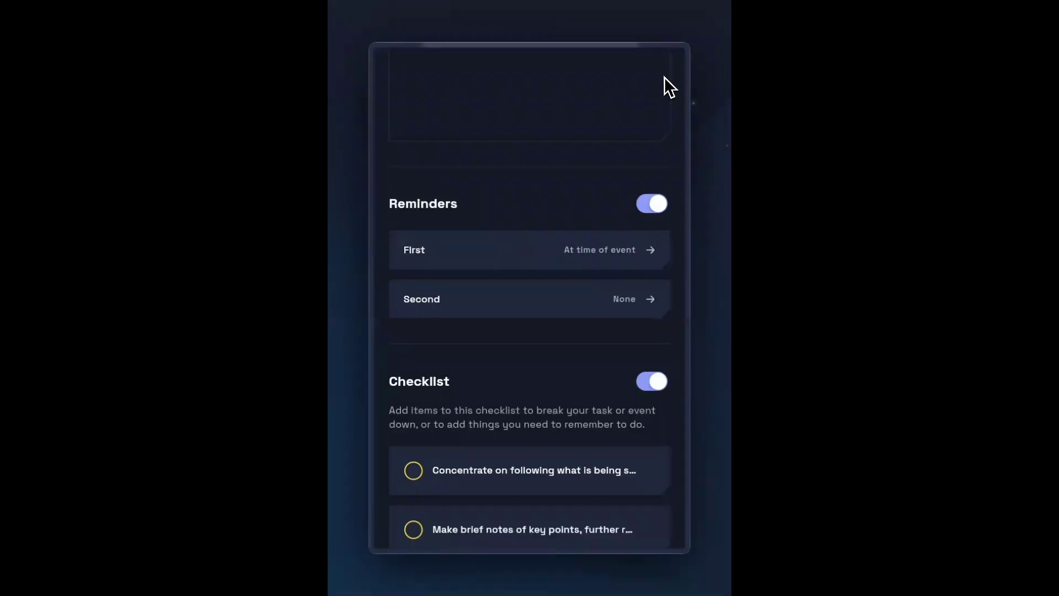
{"action": "scroll", "coordinate": [663, 76], "scroll_direction": "down", "scroll_amount": 5}
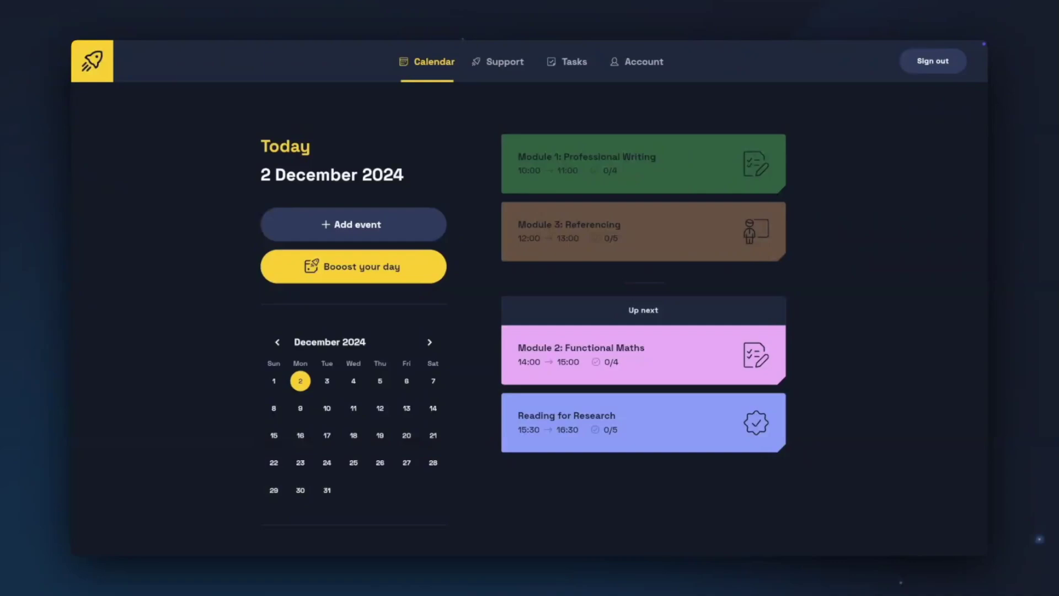
Step: Start a day reflection in Support and rate today as a Bad day
{"action": "left_click", "coordinate": [498, 61]}
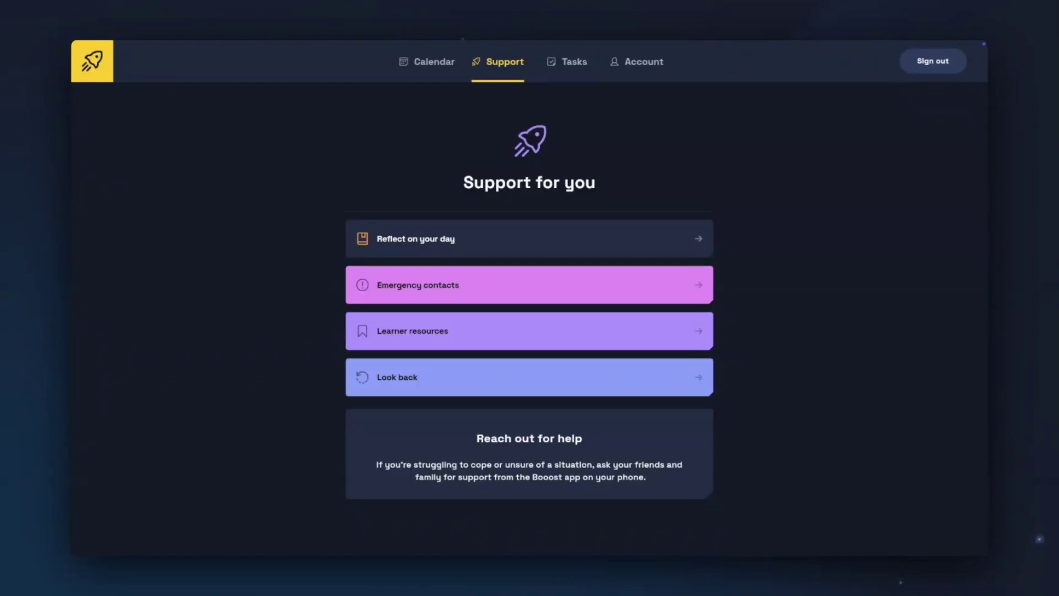
{"action": "left_click", "coordinate": [707, 239]}
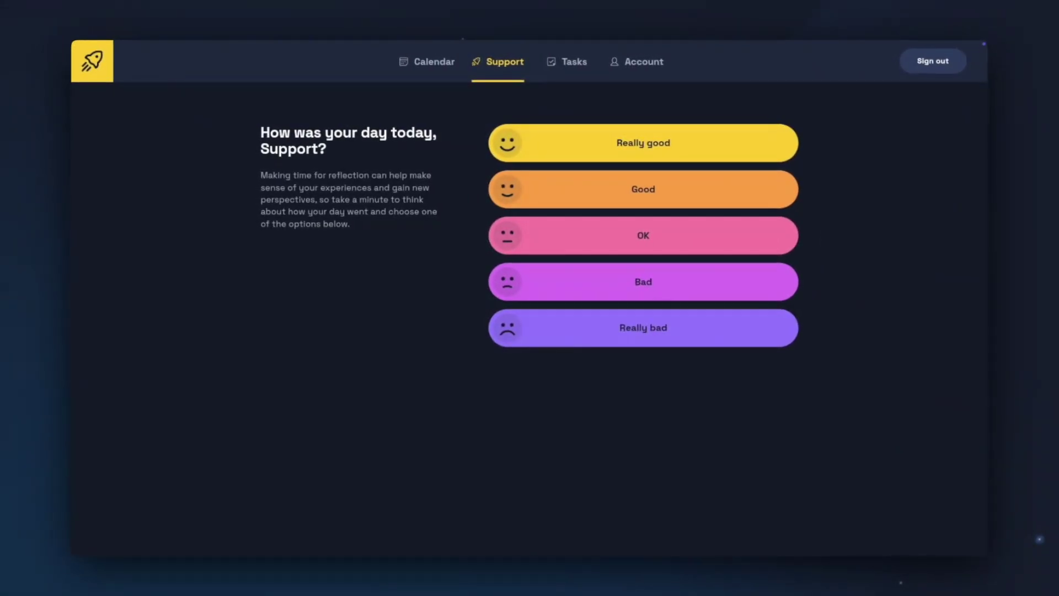
{"action": "left_click", "coordinate": [788, 283]}
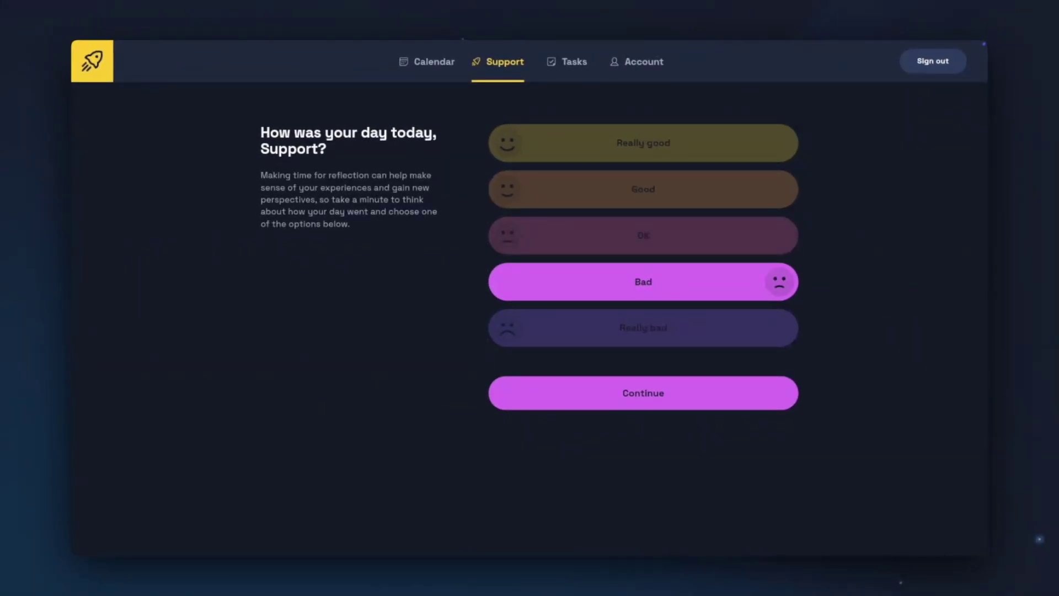
{"action": "left_click", "coordinate": [638, 401]}
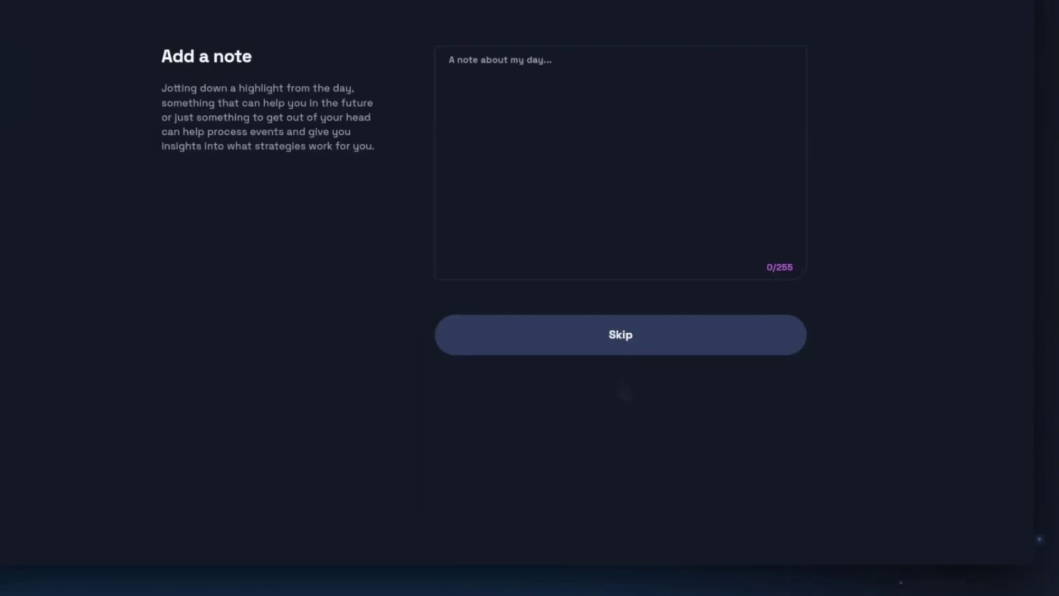
Step: Write the note 'This went well, this went badly' and submit the reflection
{"action": "left_click", "coordinate": [551, 110]}
{"action": "type", "text": "This went well, this went badly"}
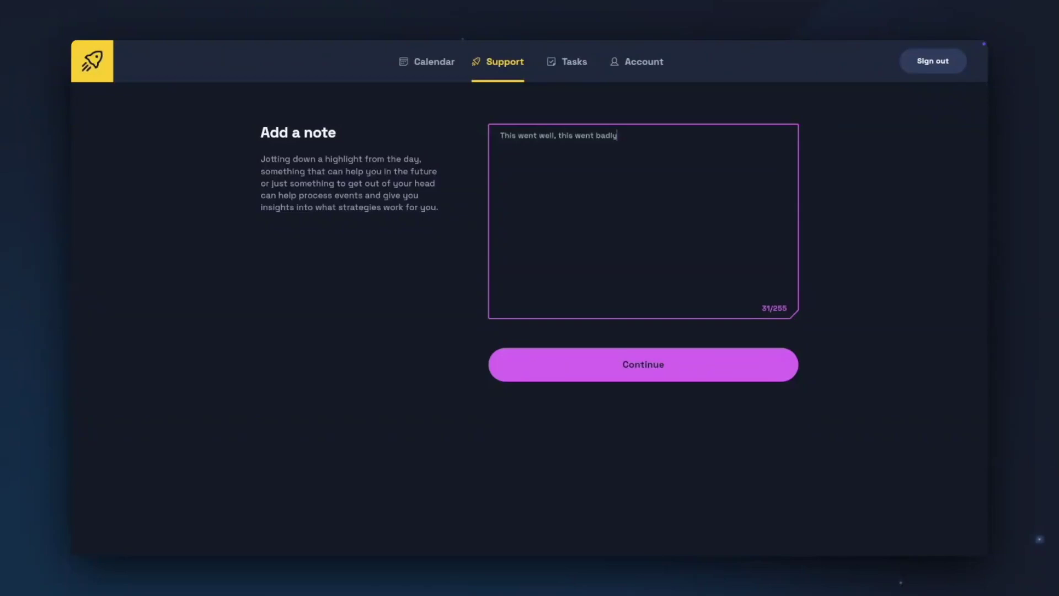
{"action": "key", "text": "Tab"}
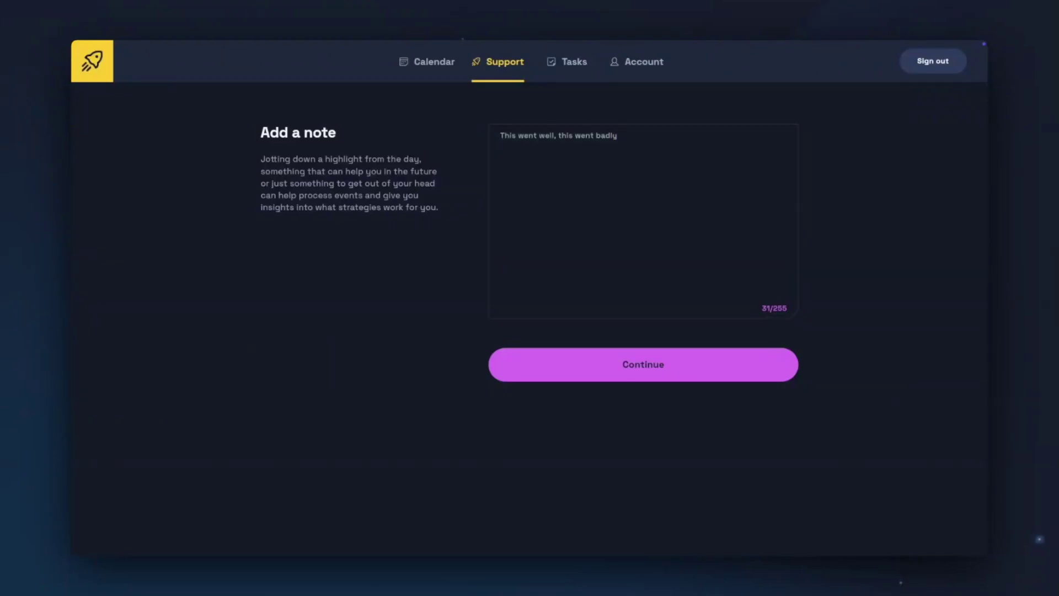
{"action": "left_click", "coordinate": [641, 378]}
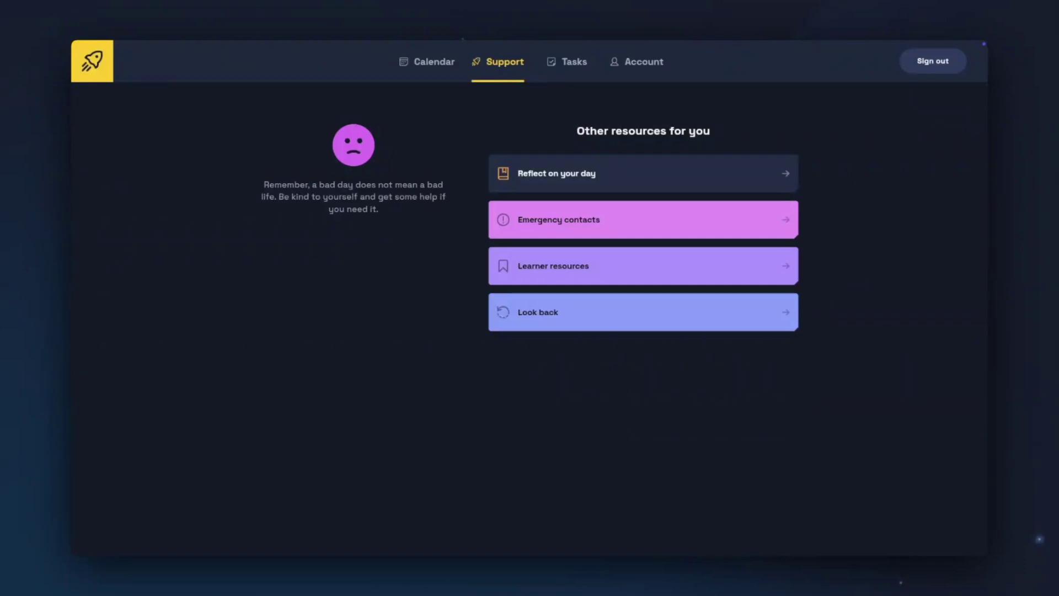
Step: Check the Look back entry for 2 December 2024, then return to Support
{"action": "left_click", "coordinate": [638, 317]}
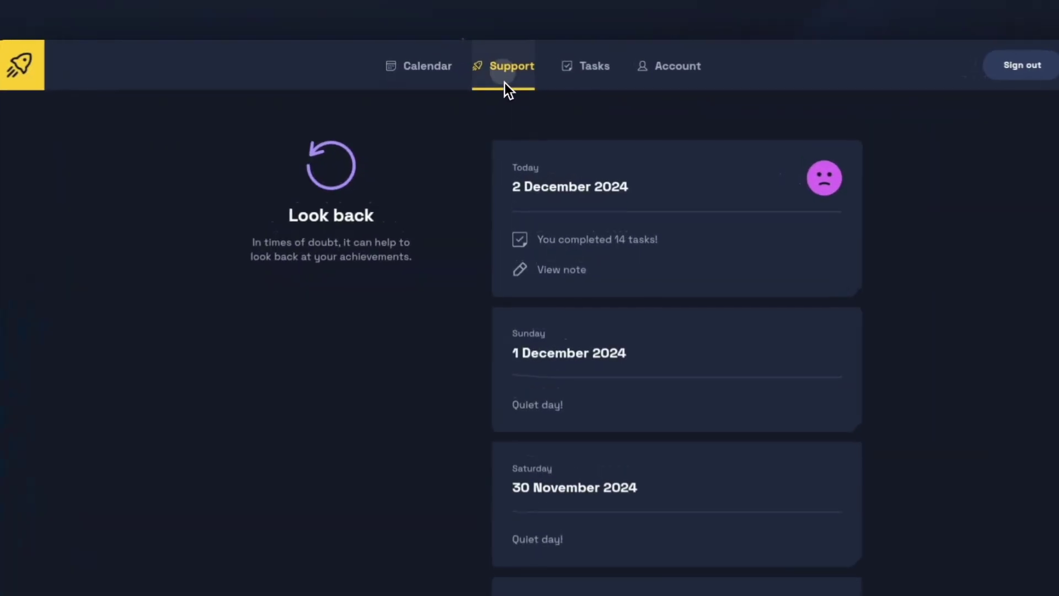
{"action": "left_click", "coordinate": [498, 69]}
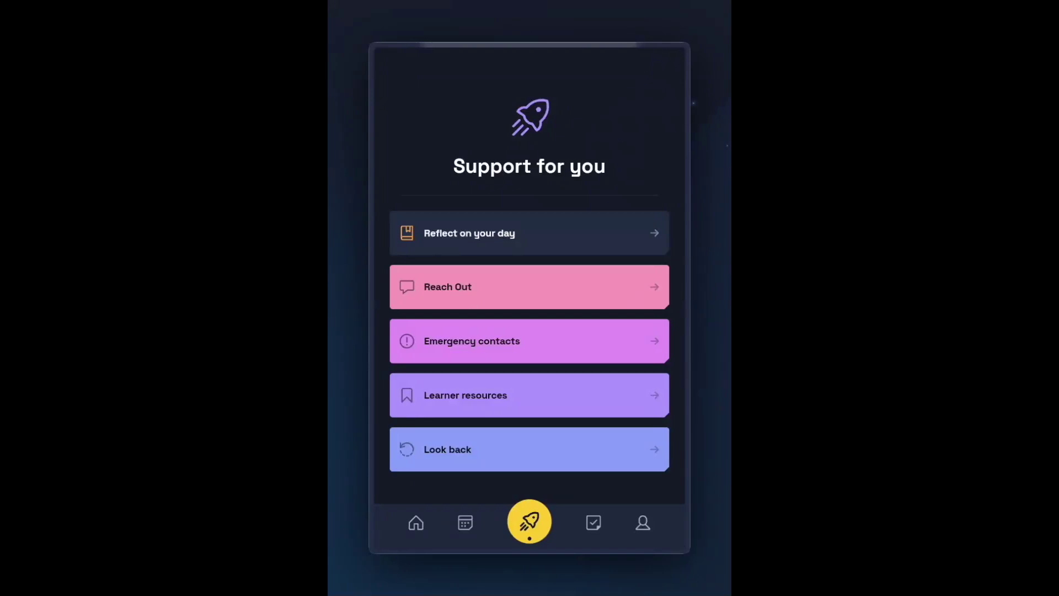
Step: Dismiss the Reach out message unsent and open Emergency contacts on the Support page
{"action": "left_click", "coordinate": [662, 301]}
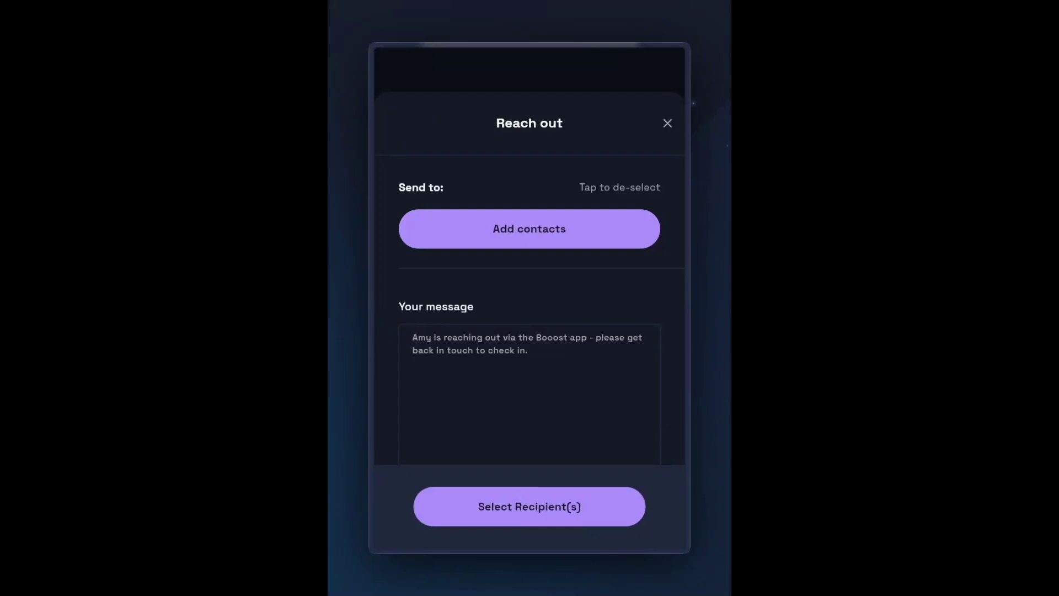
{"action": "left_click", "coordinate": [669, 142]}
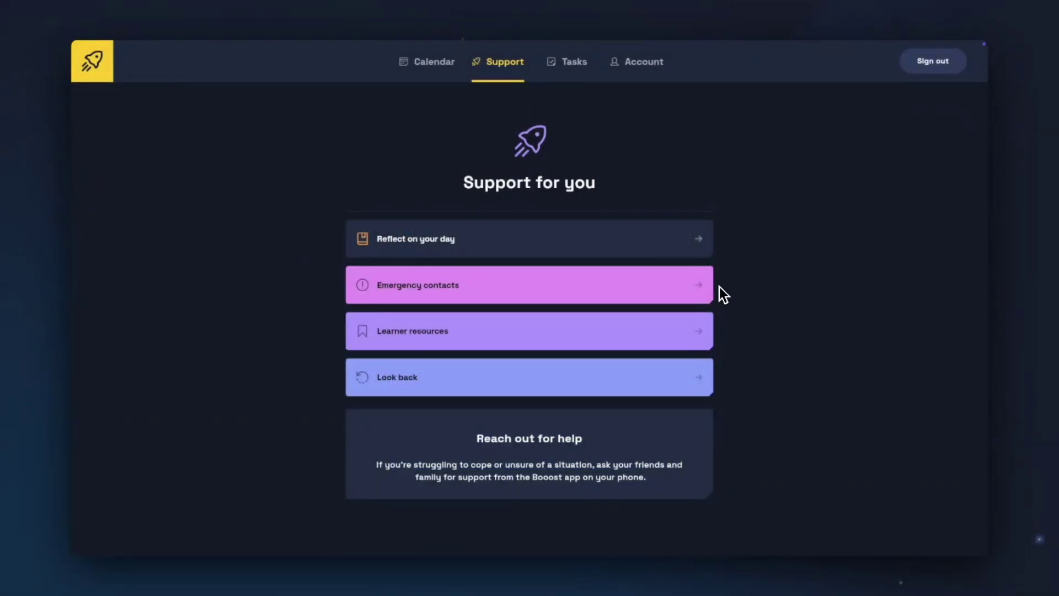
{"action": "left_click", "coordinate": [712, 286]}
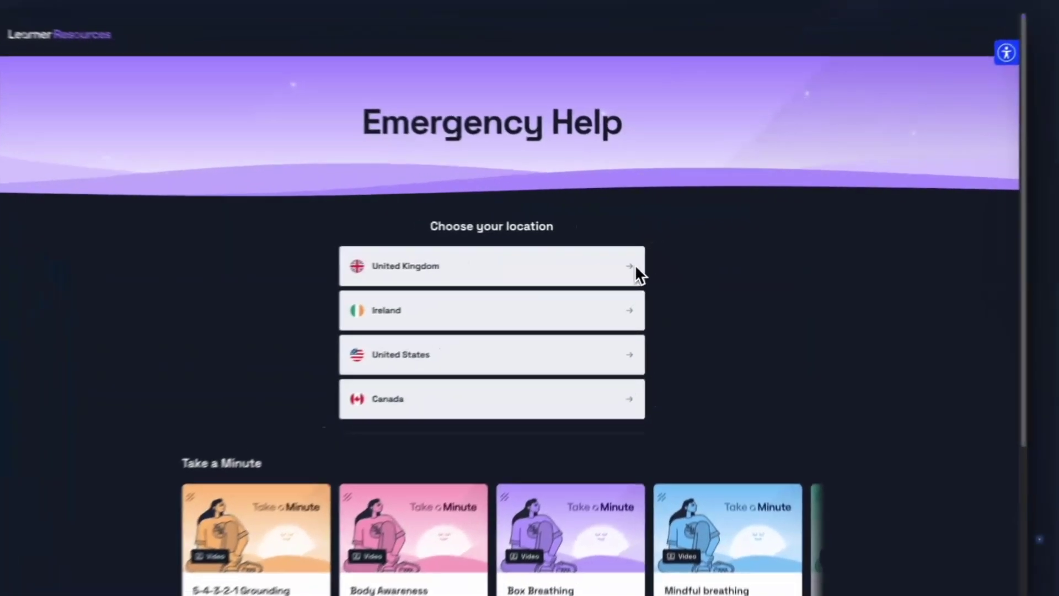
Step: View the UK Shout 85258 service, then open Learner resources and browse its section list
{"action": "left_click", "coordinate": [648, 262]}
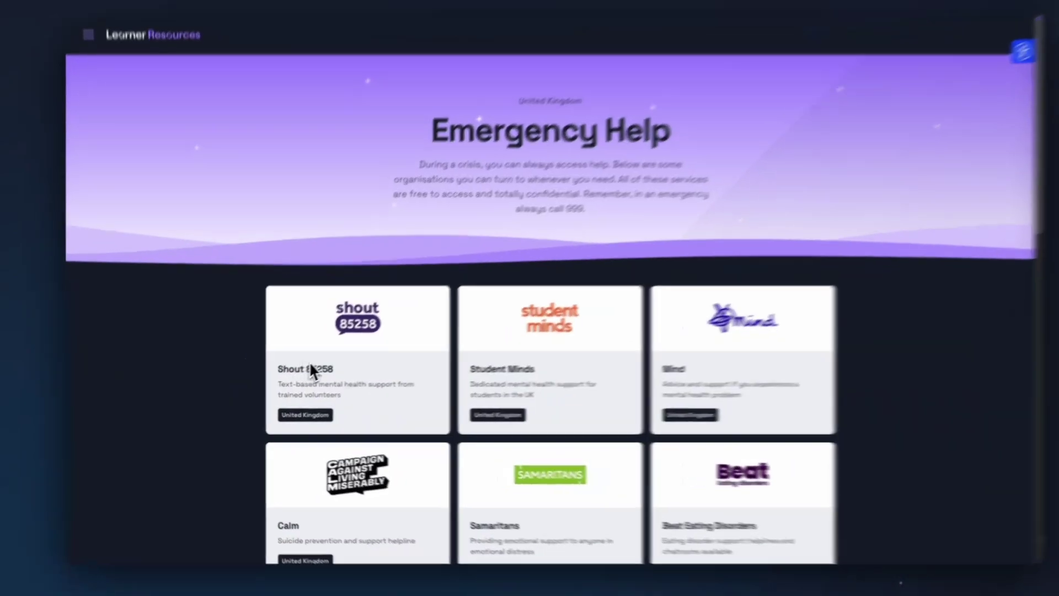
{"action": "left_click", "coordinate": [304, 373]}
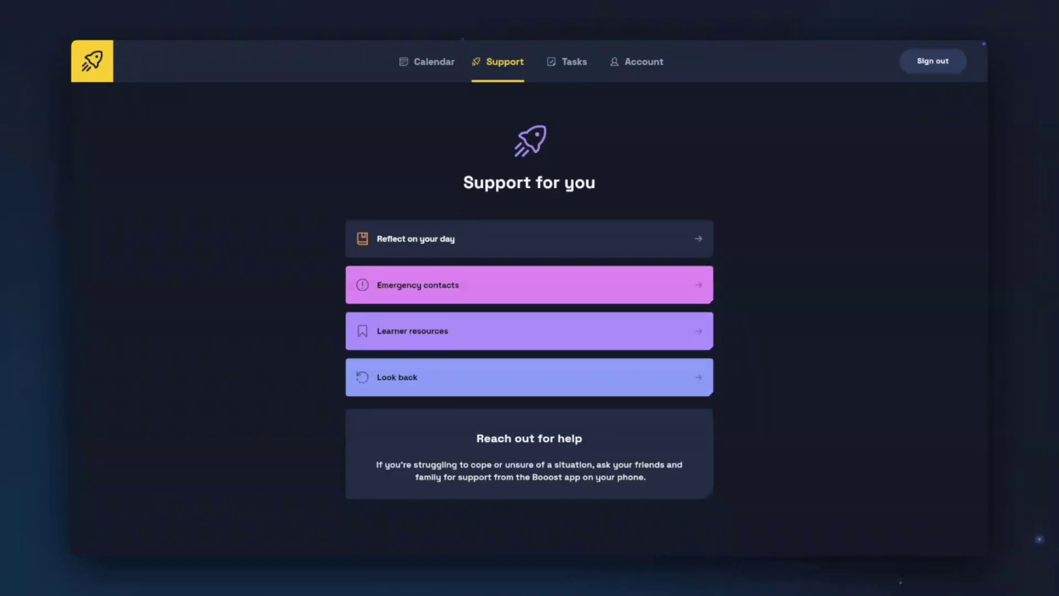
{"action": "left_click", "coordinate": [687, 330]}
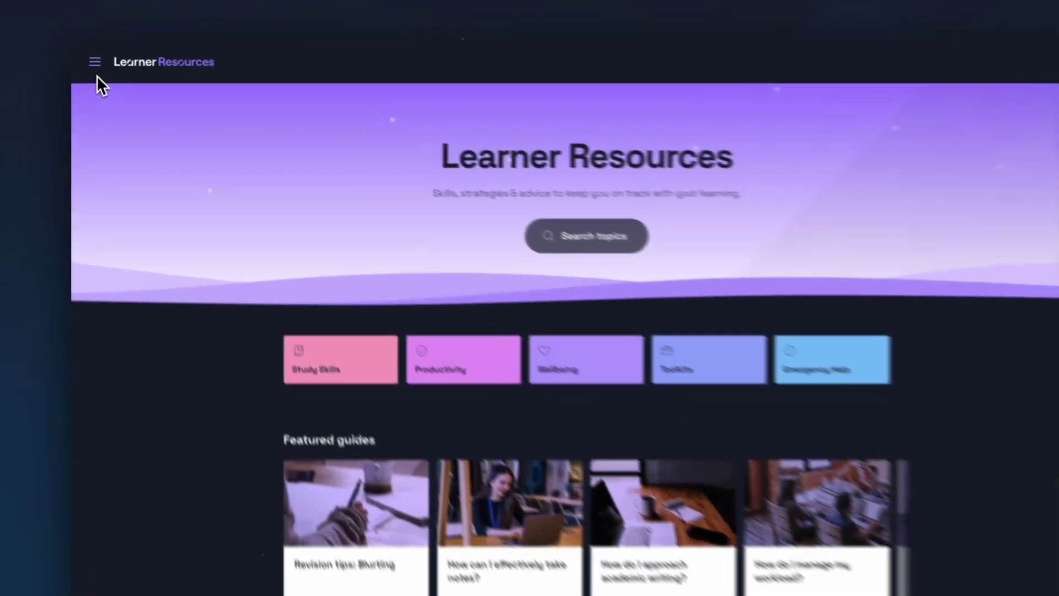
{"action": "left_click", "coordinate": [92, 59]}
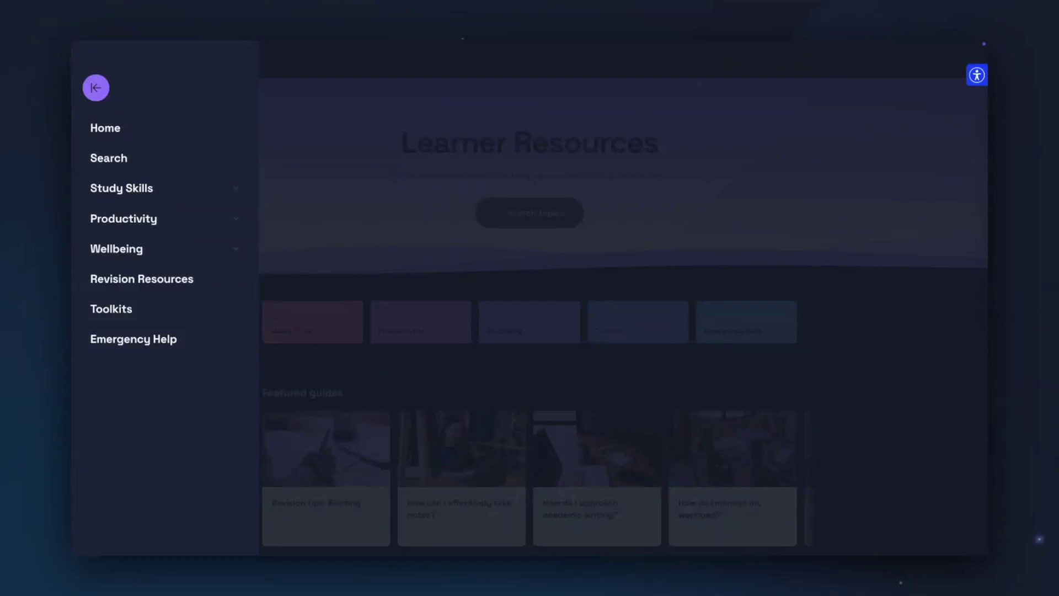
{"action": "left_click", "coordinate": [249, 241]}
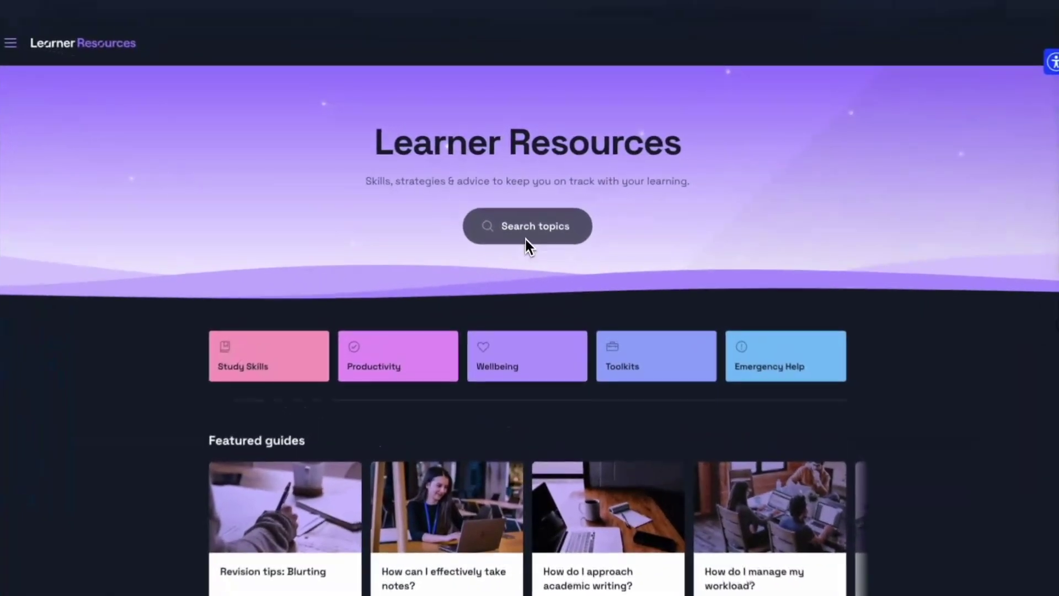
Step: Try topic search and accessibility options, then read the 'How can I effectively take notes?' guide
{"action": "left_click", "coordinate": [522, 221]}
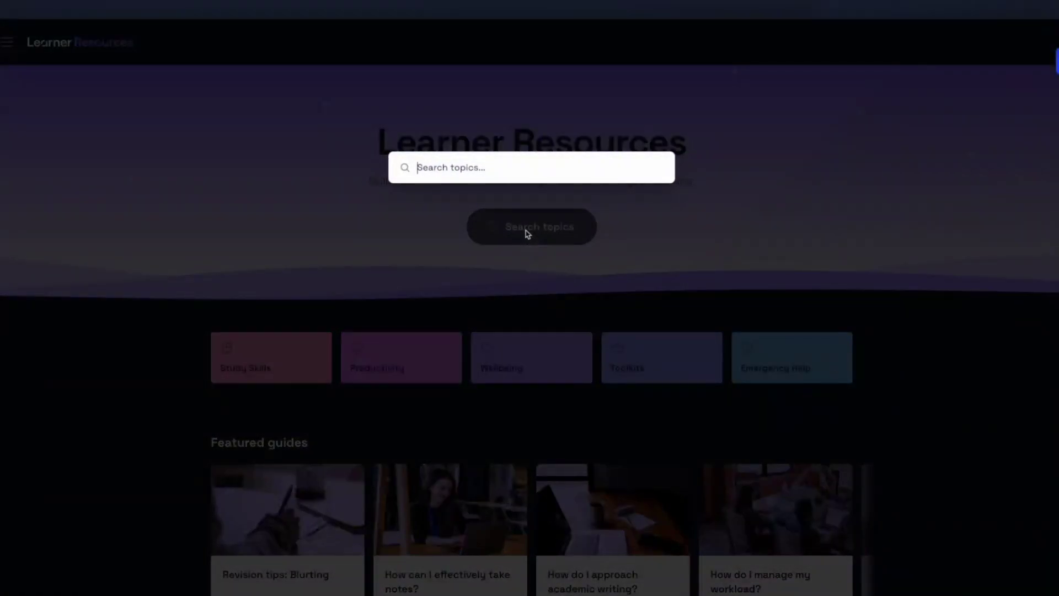
{"action": "key", "text": "Escape"}
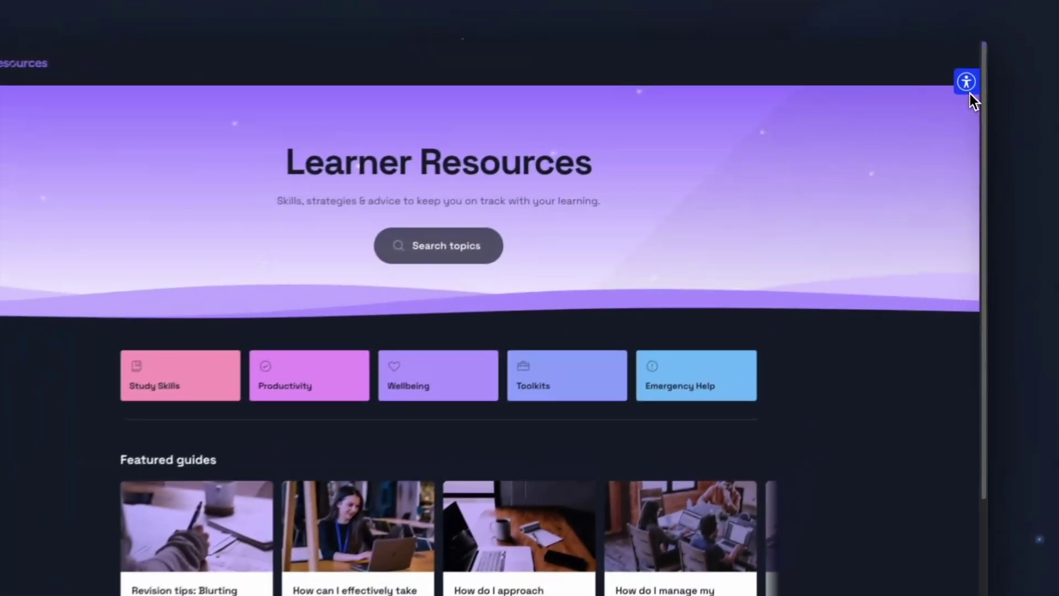
{"action": "left_click", "coordinate": [970, 75]}
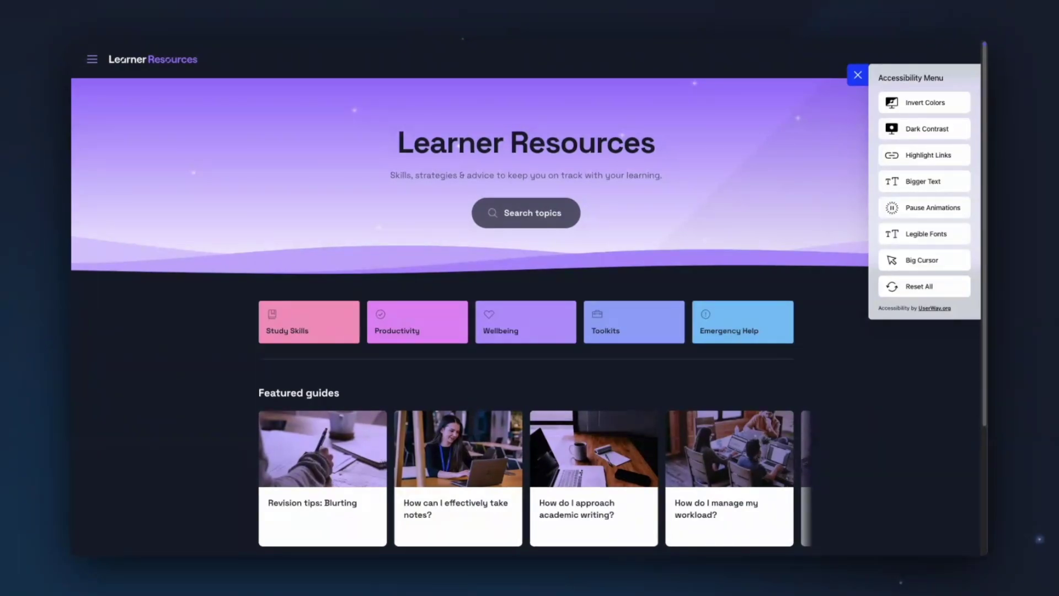
{"action": "left_click", "coordinate": [857, 80]}
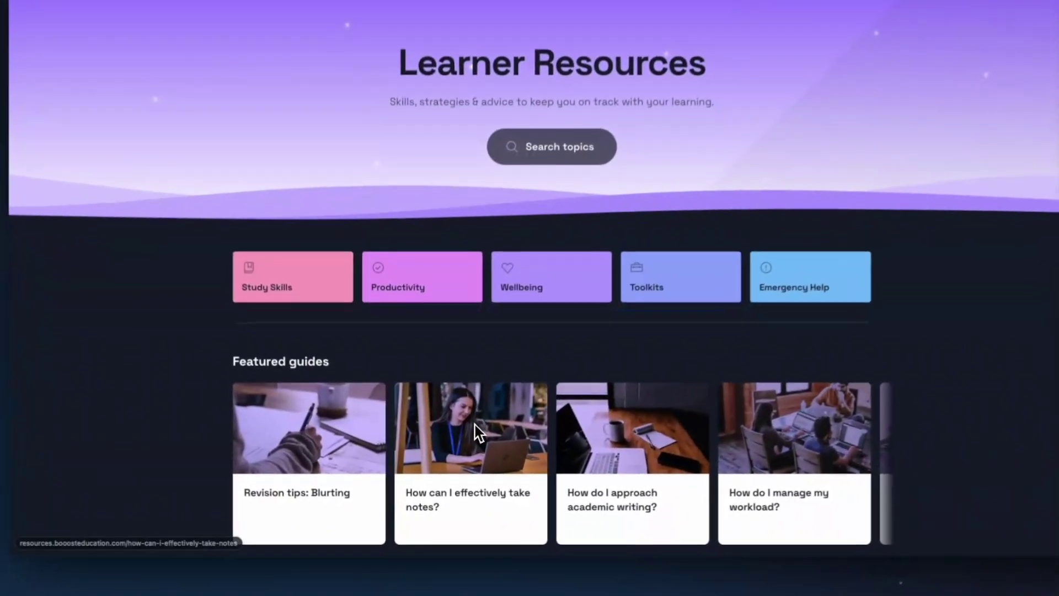
{"action": "left_click", "coordinate": [475, 425]}
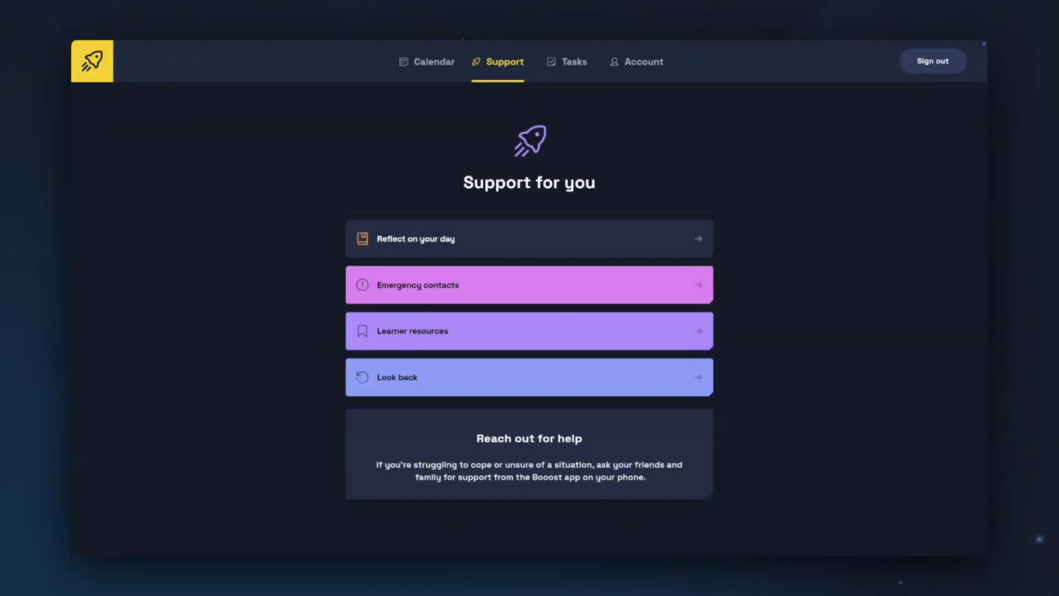
Step: Sort tasks by due date, mark Module 2: Organisation complete, and begin a new task
{"action": "left_click", "coordinate": [568, 69]}
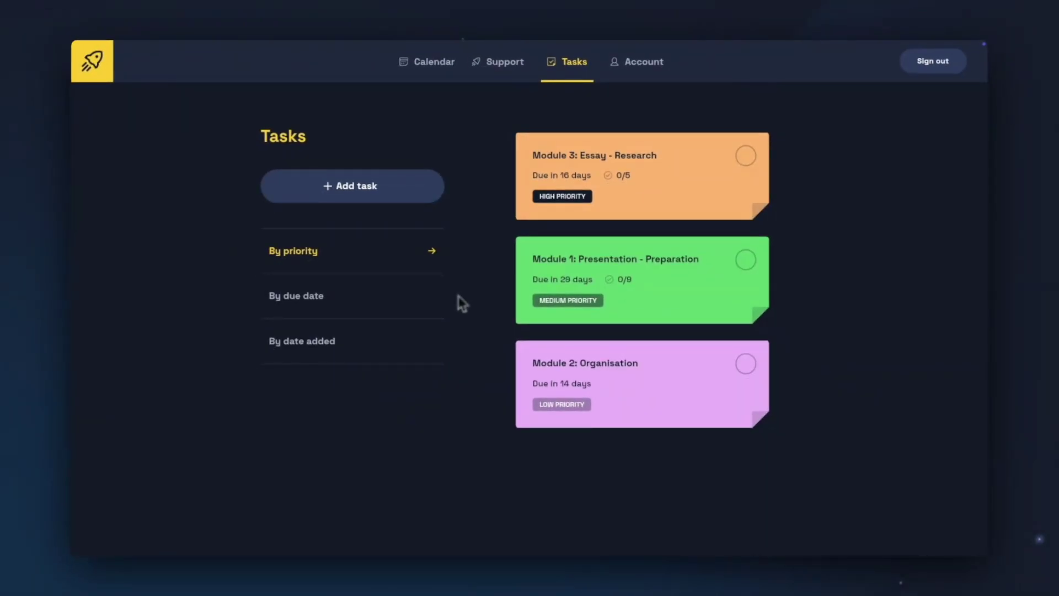
{"action": "left_click", "coordinate": [396, 298]}
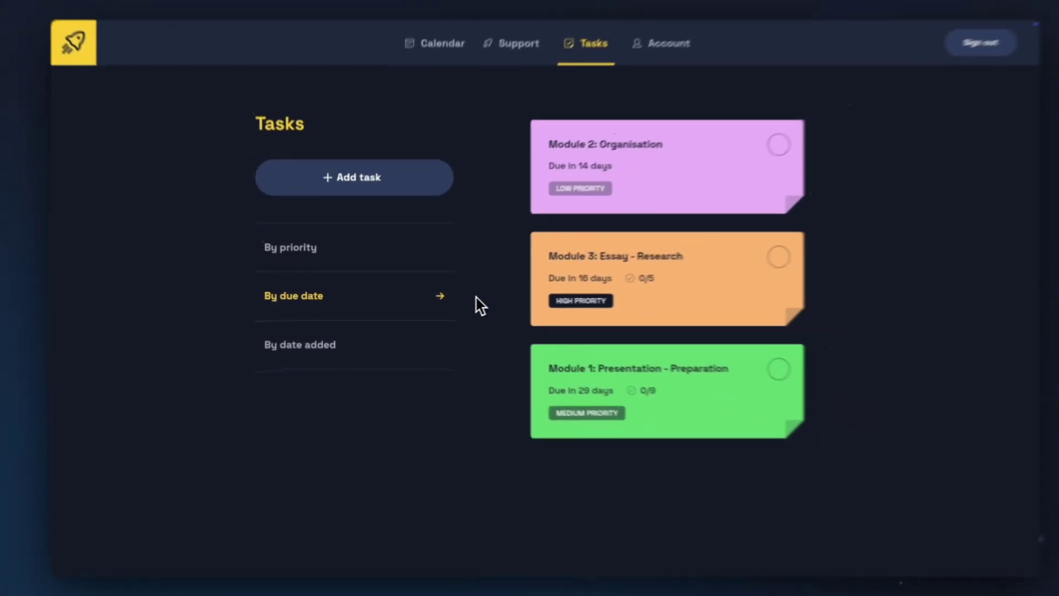
{"action": "left_click", "coordinate": [746, 156]}
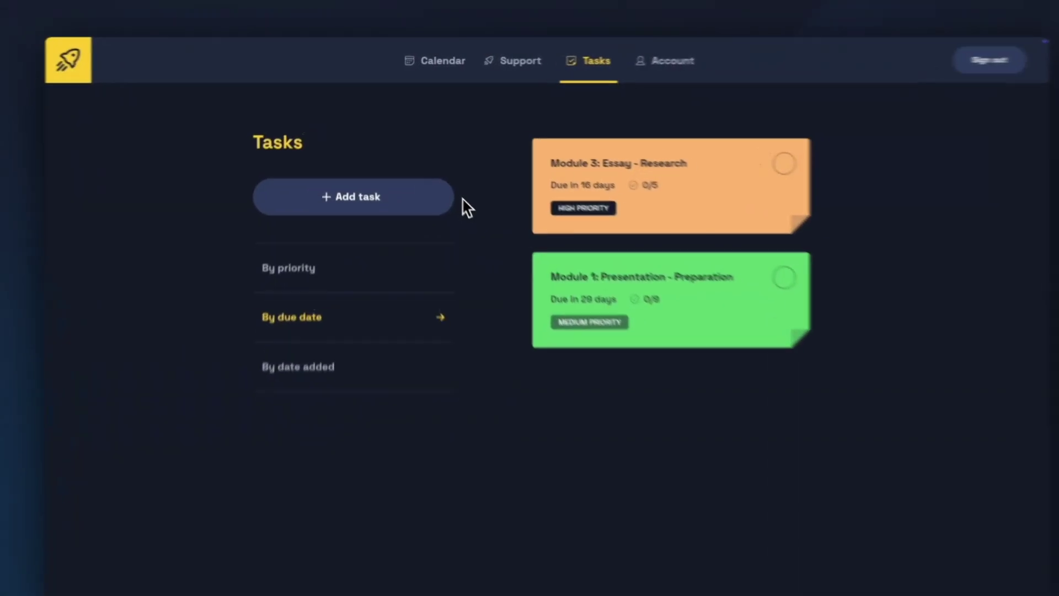
{"action": "left_click", "coordinate": [452, 202]}
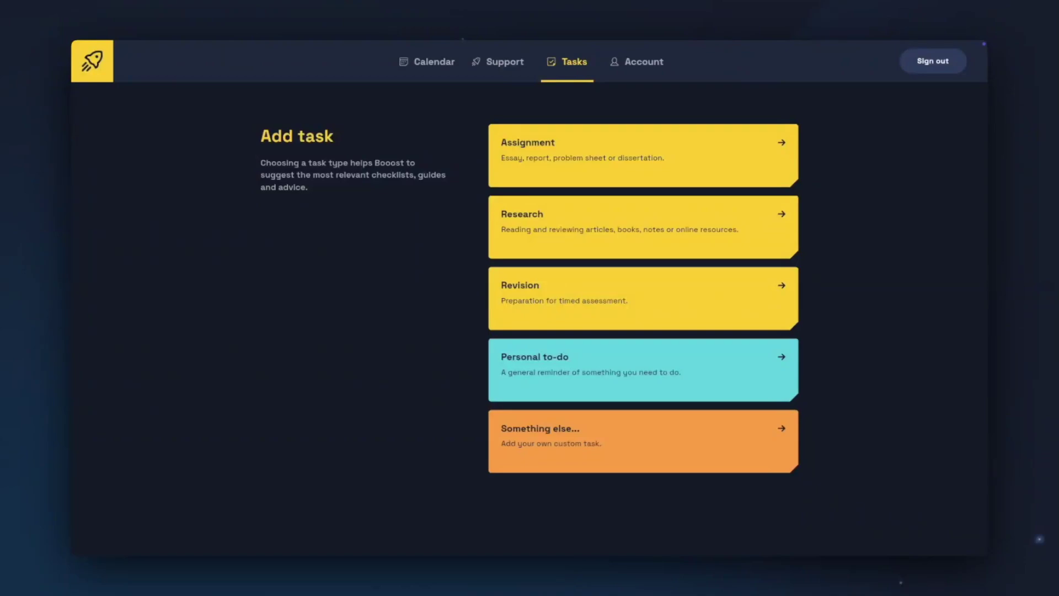
Step: Create Research task 'Module 3: Reading - For seminar', lavender, due 9 December, high priority
{"action": "left_click", "coordinate": [789, 232]}
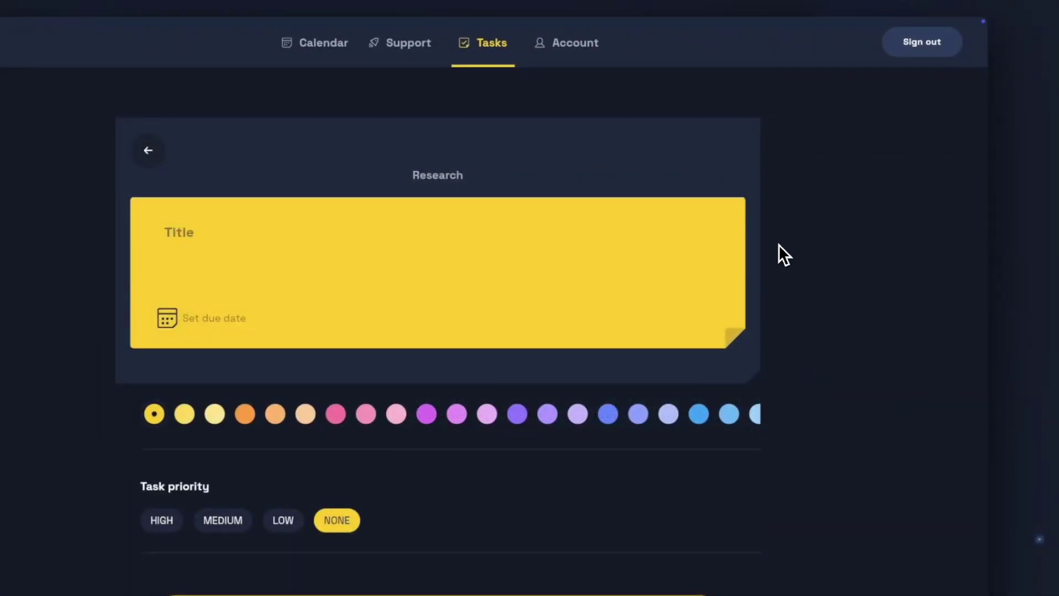
{"action": "type", "text": "Module 3: Reading"}
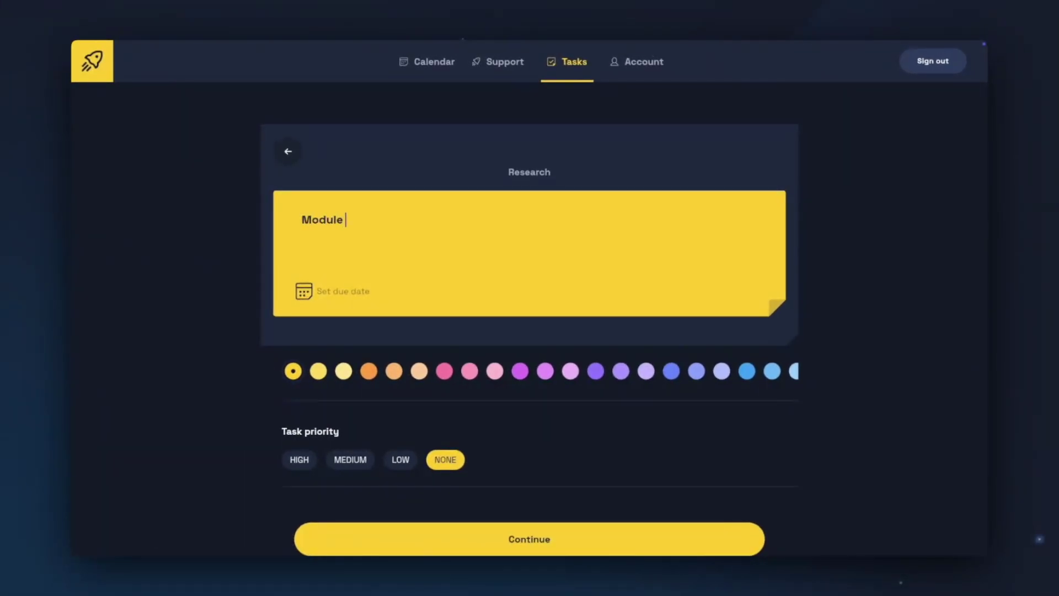
{"action": "type", "text": " - For seminar"}
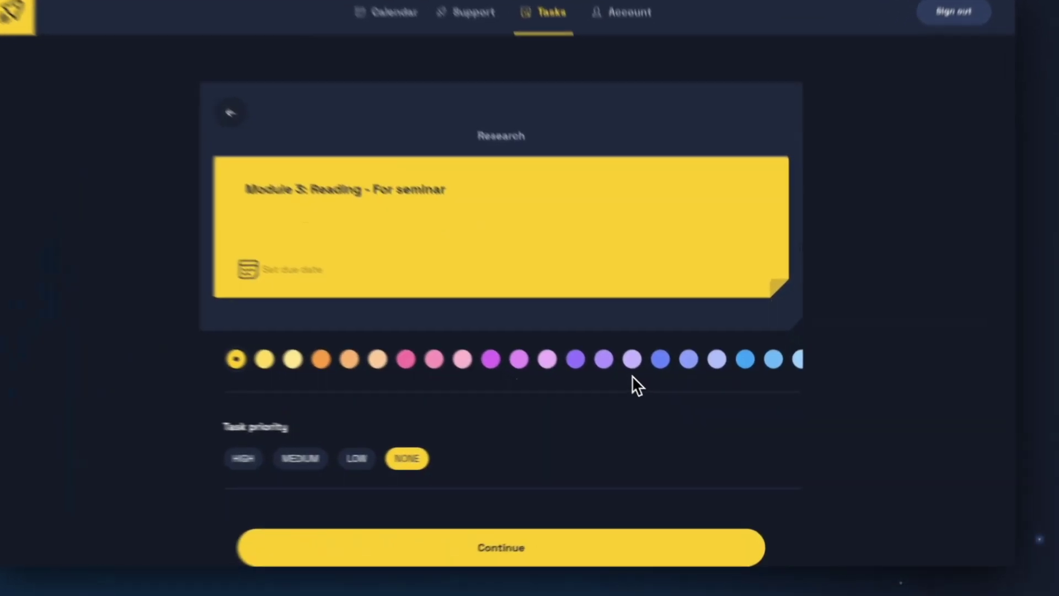
{"action": "left_click", "coordinate": [646, 371]}
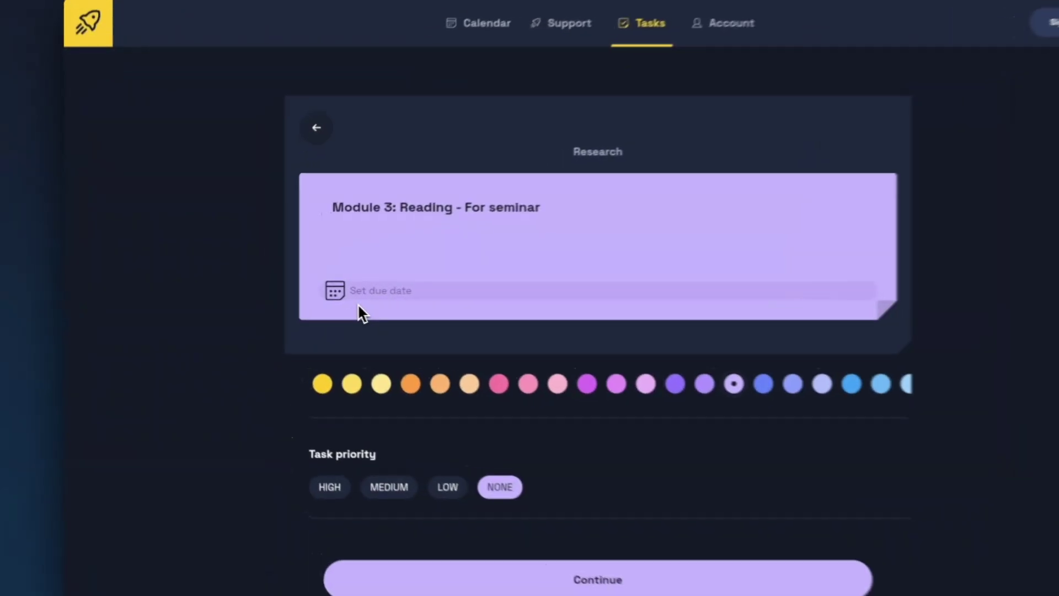
{"action": "left_click", "coordinate": [359, 305]}
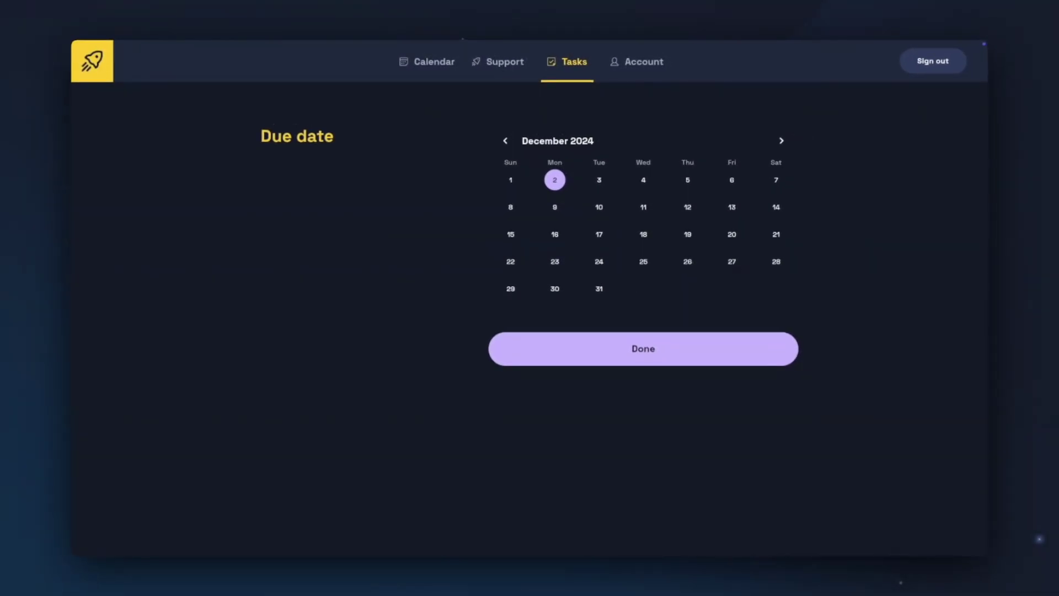
{"action": "left_click", "coordinate": [555, 207]}
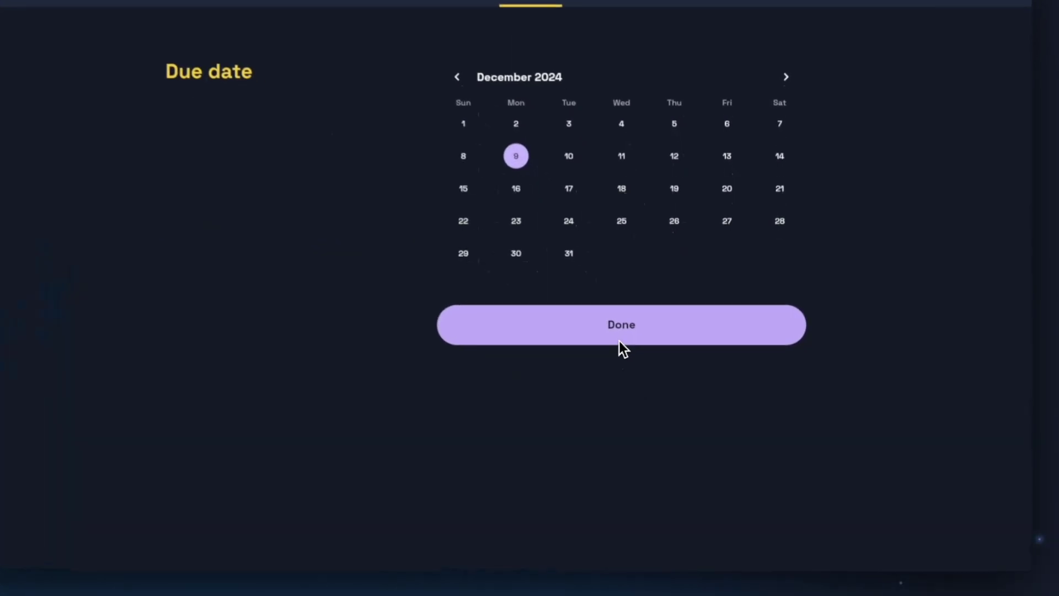
{"action": "left_click", "coordinate": [619, 341]}
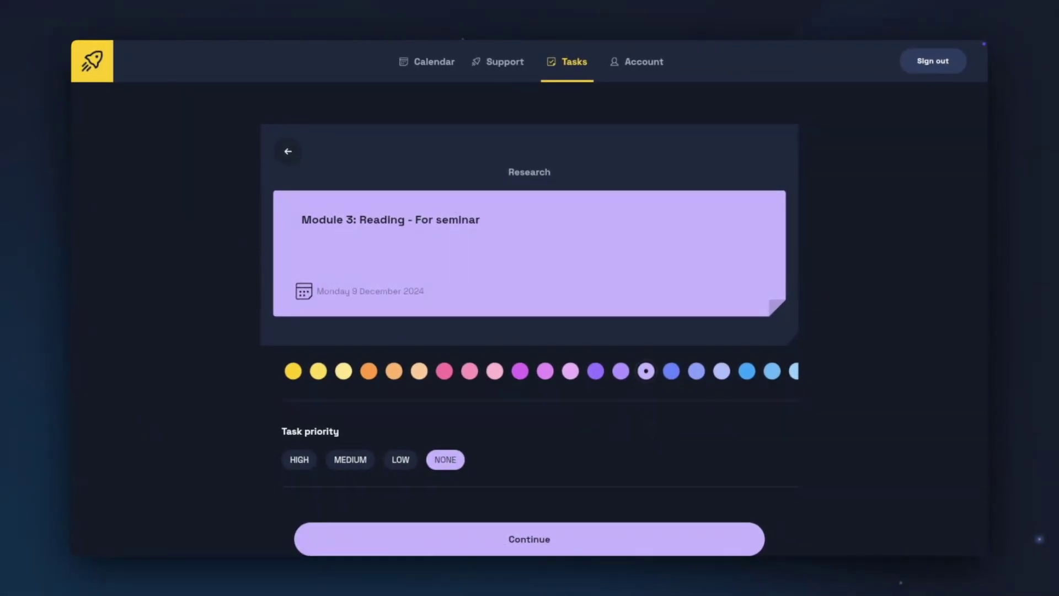
{"action": "left_click", "coordinate": [301, 465]}
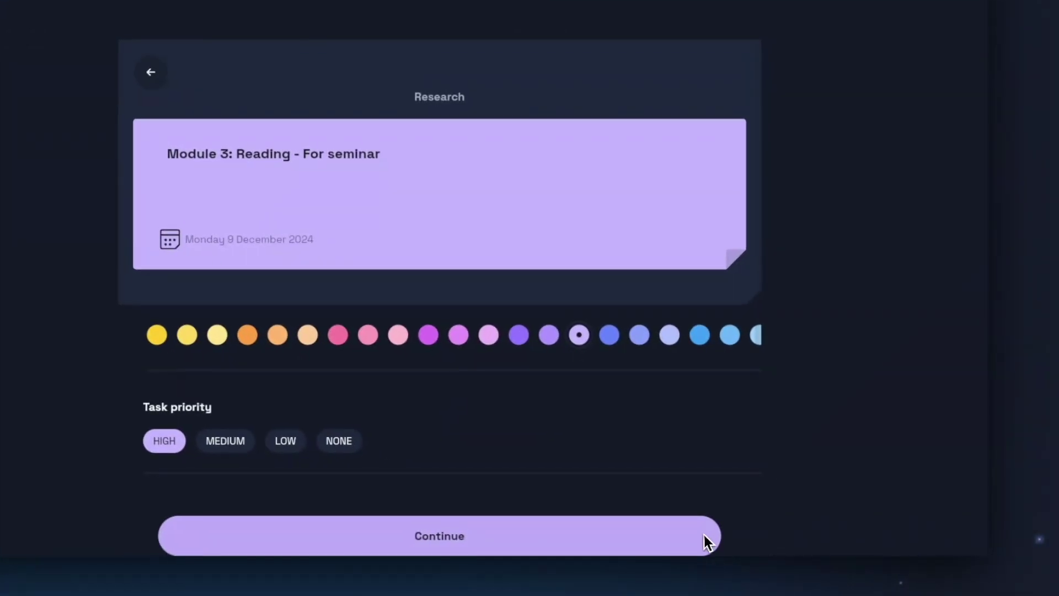
{"action": "left_click", "coordinate": [745, 538]}
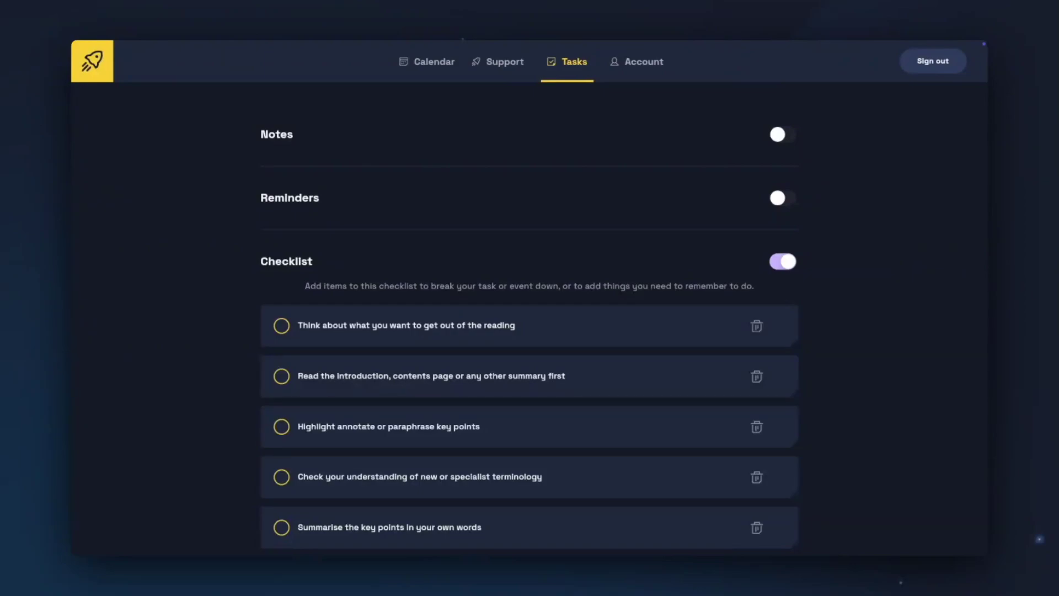
Step: Check the Tasks list, view the Module 3: Essay - Research task, then return to today's calendar
{"action": "scroll", "coordinate": [709, 210], "scroll_direction": "down", "scroll_amount": 3}
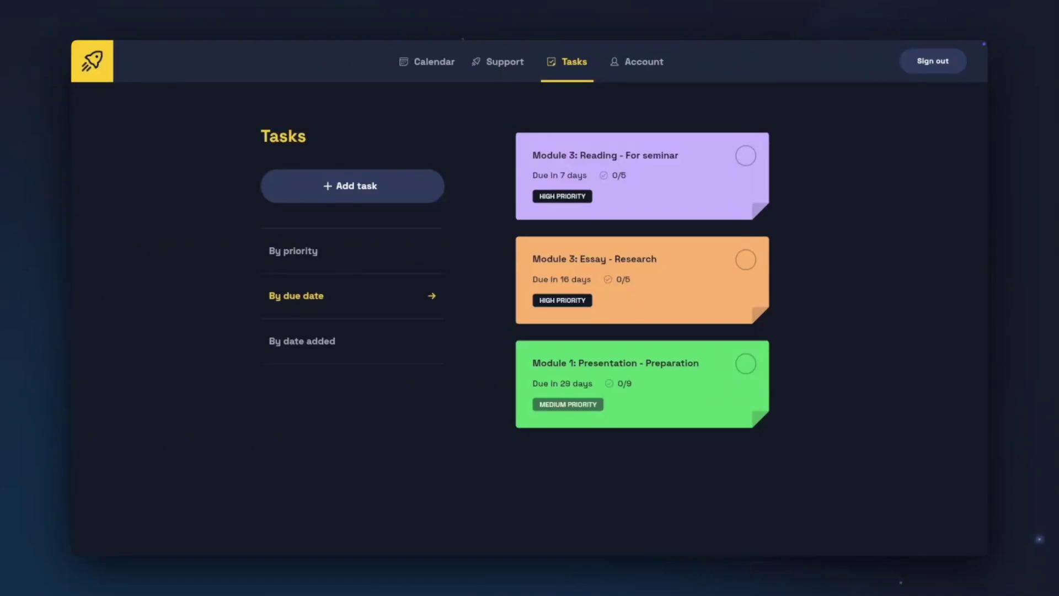
{"action": "left_click", "coordinate": [759, 292]}
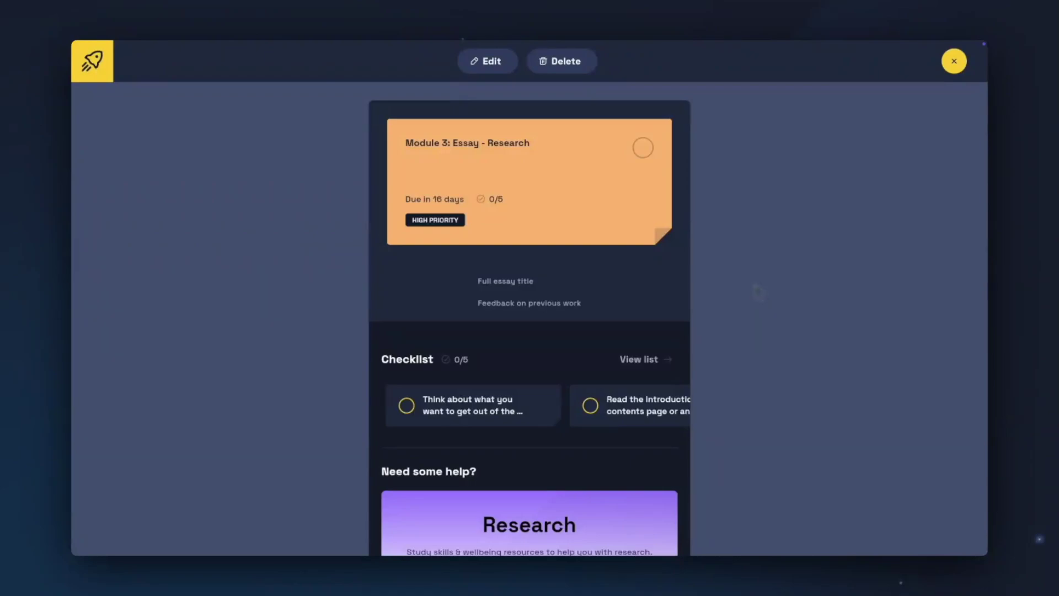
{"action": "left_click", "coordinate": [348, 301]}
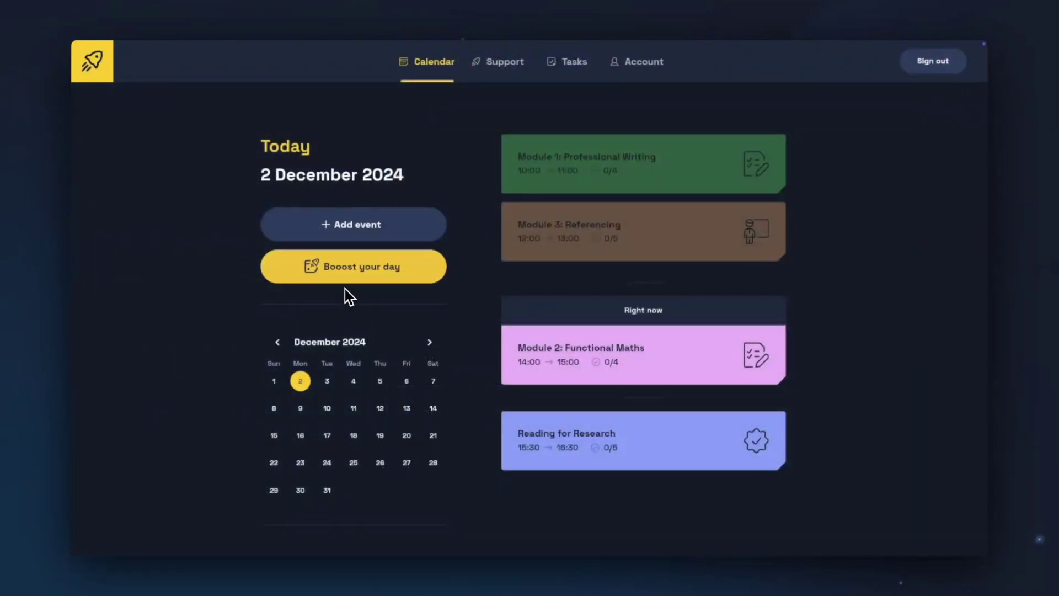
Step: Boost 2 December: 15:00 slot as Focus on tasks, 16:30 as Focus on Wellbeing
{"action": "left_click", "coordinate": [345, 280]}
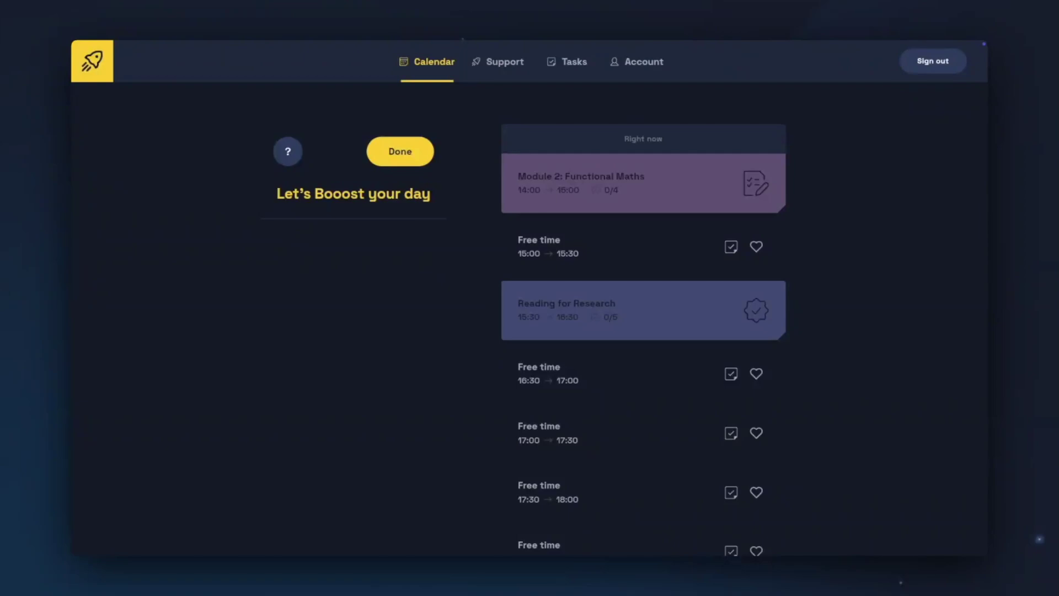
{"action": "left_click", "coordinate": [731, 248]}
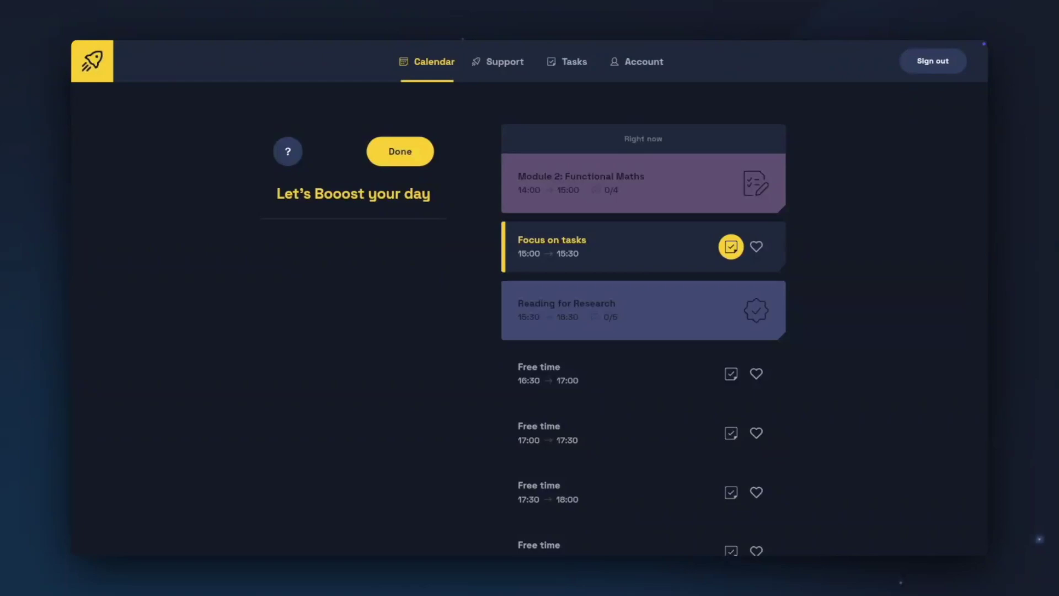
{"action": "left_click", "coordinate": [756, 375]}
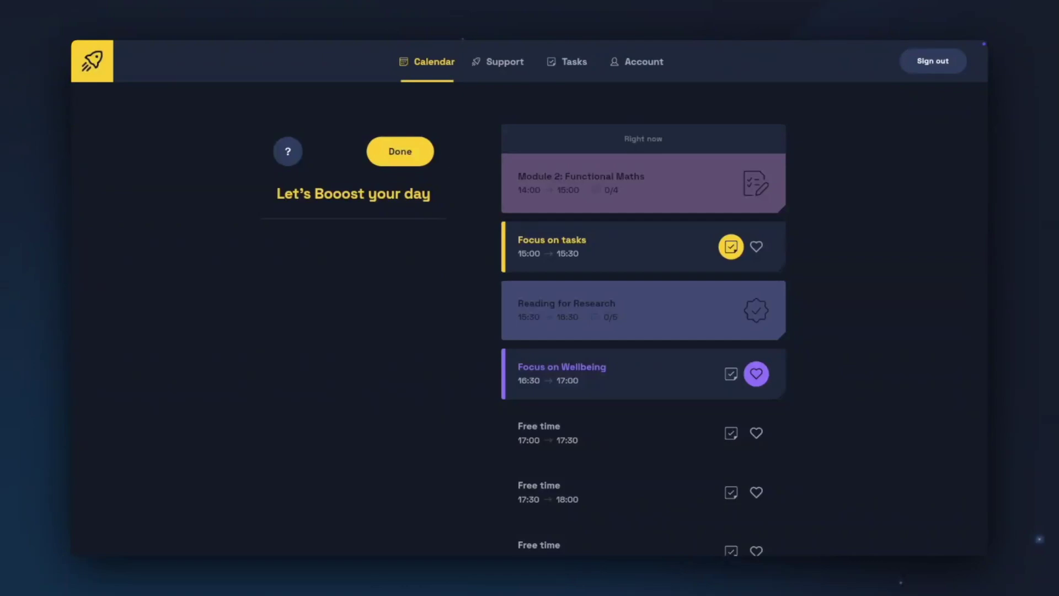
{"action": "left_click", "coordinate": [425, 150]}
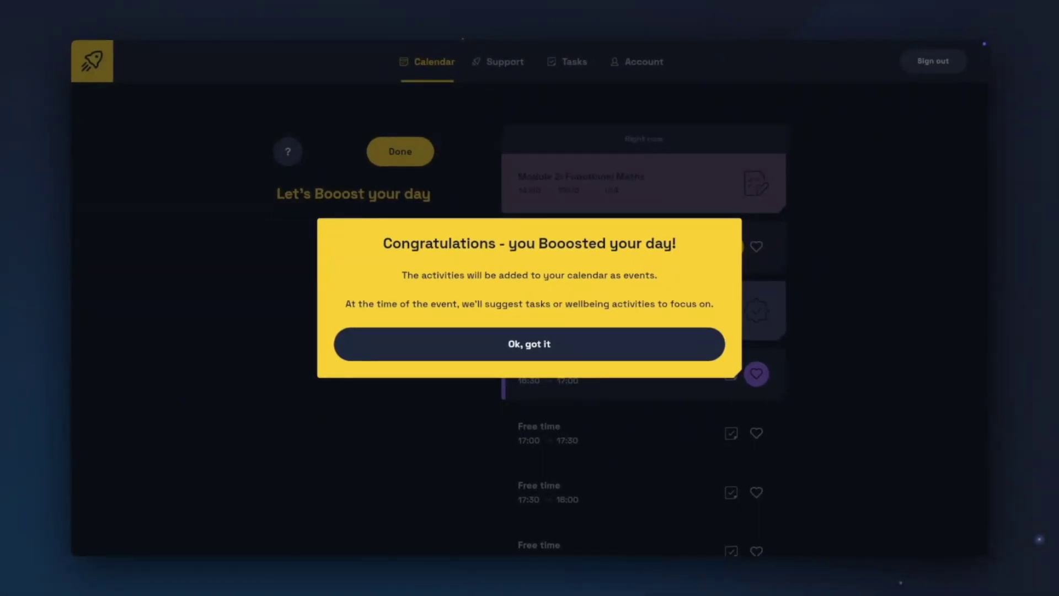
{"action": "left_click", "coordinate": [532, 353]}
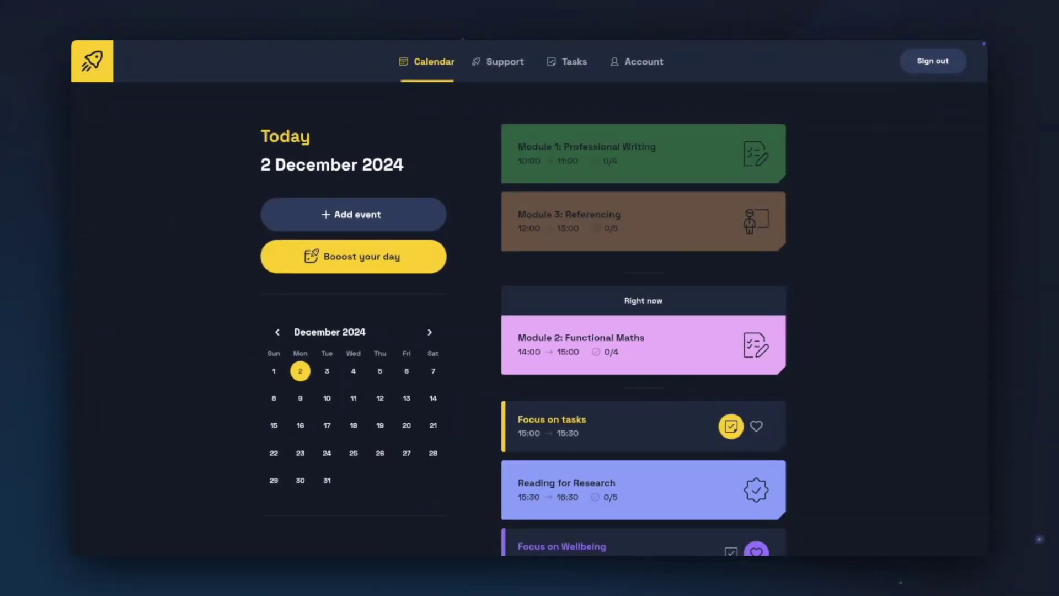
{"action": "scroll", "coordinate": [690, 386], "scroll_direction": "down", "scroll_amount": 1}
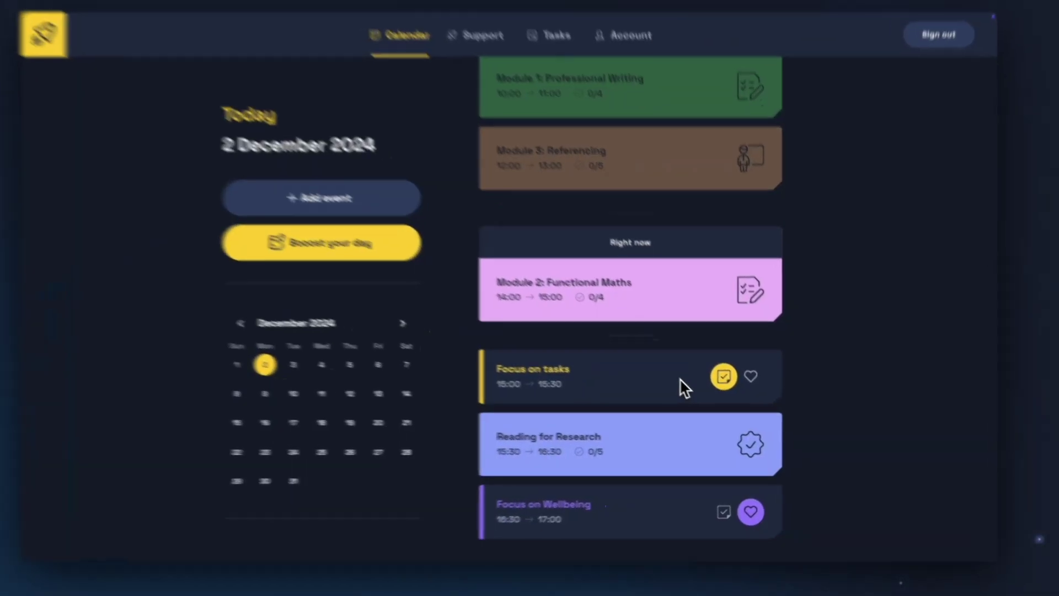
{"action": "left_click", "coordinate": [690, 385]}
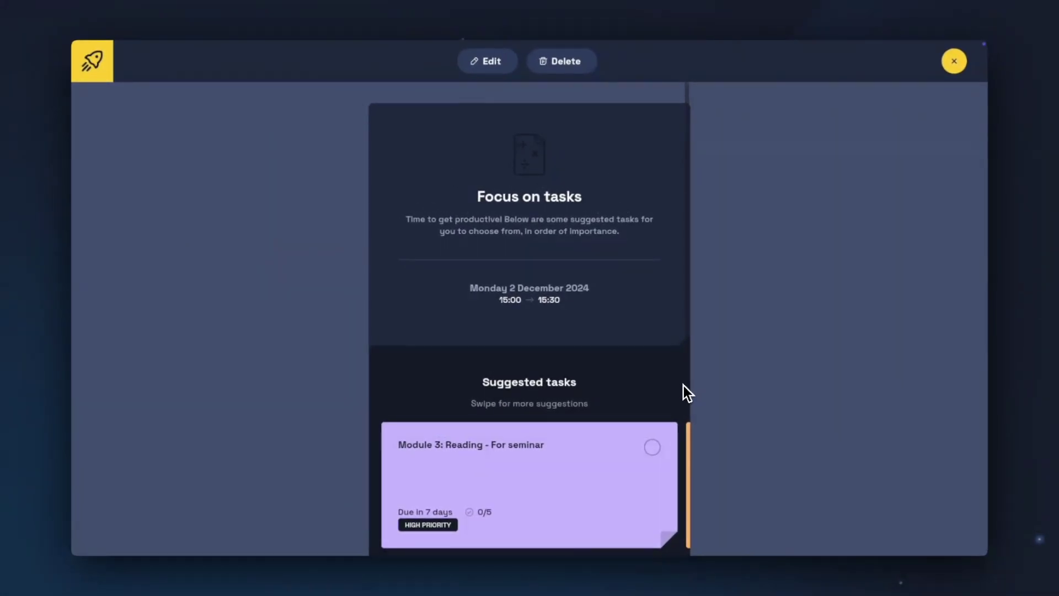
{"action": "scroll", "coordinate": [644, 385], "scroll_direction": "down", "scroll_amount": 1}
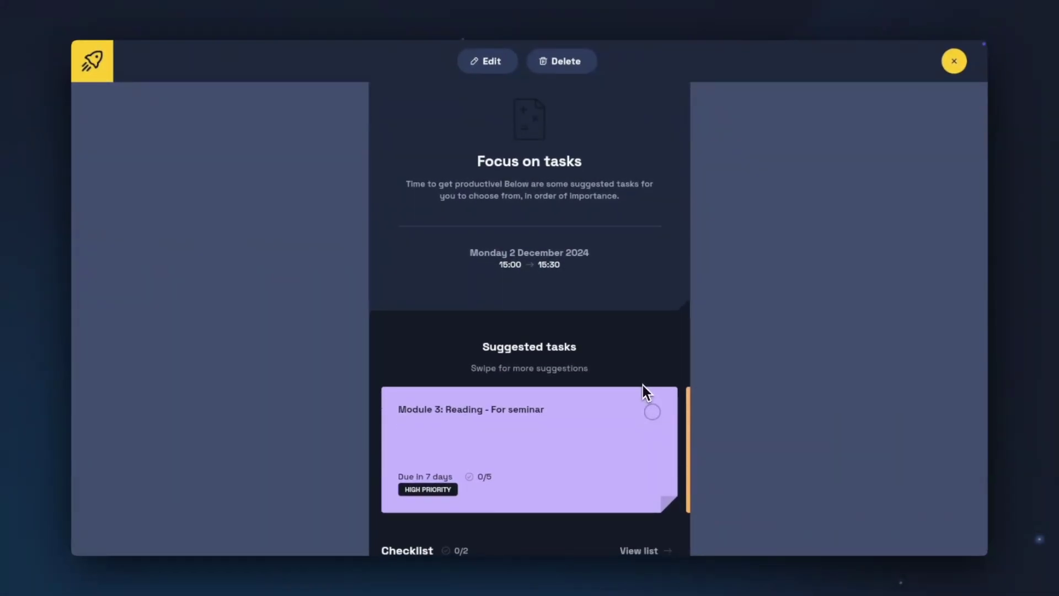
{"action": "scroll", "coordinate": [643, 385], "scroll_direction": "down", "scroll_amount": 1}
{"action": "scroll", "coordinate": [642, 385], "scroll_direction": "down", "scroll_amount": 3}
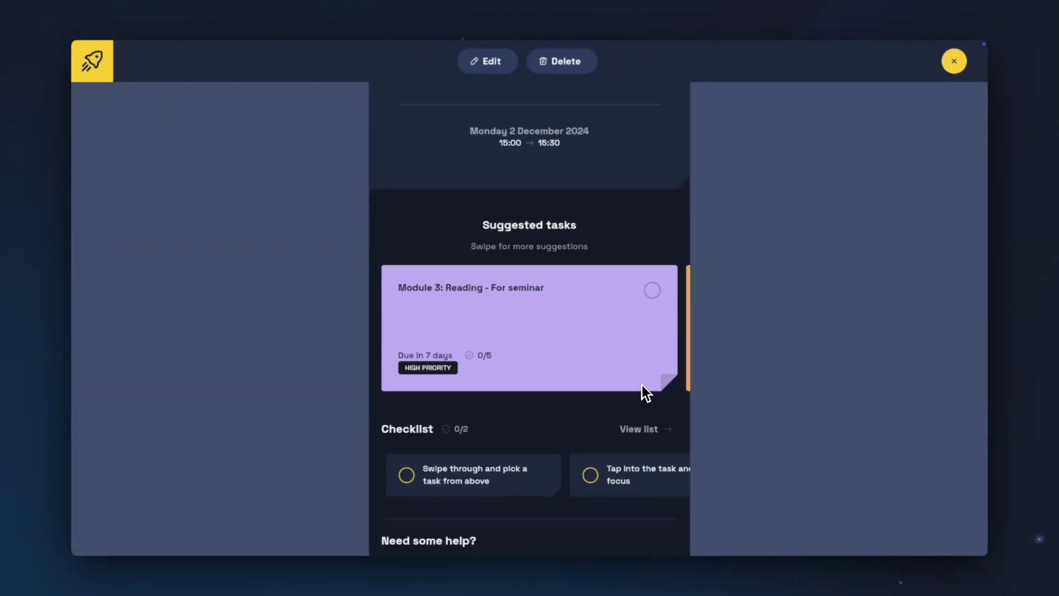
{"action": "scroll", "coordinate": [642, 385], "scroll_direction": "down", "scroll_amount": 1}
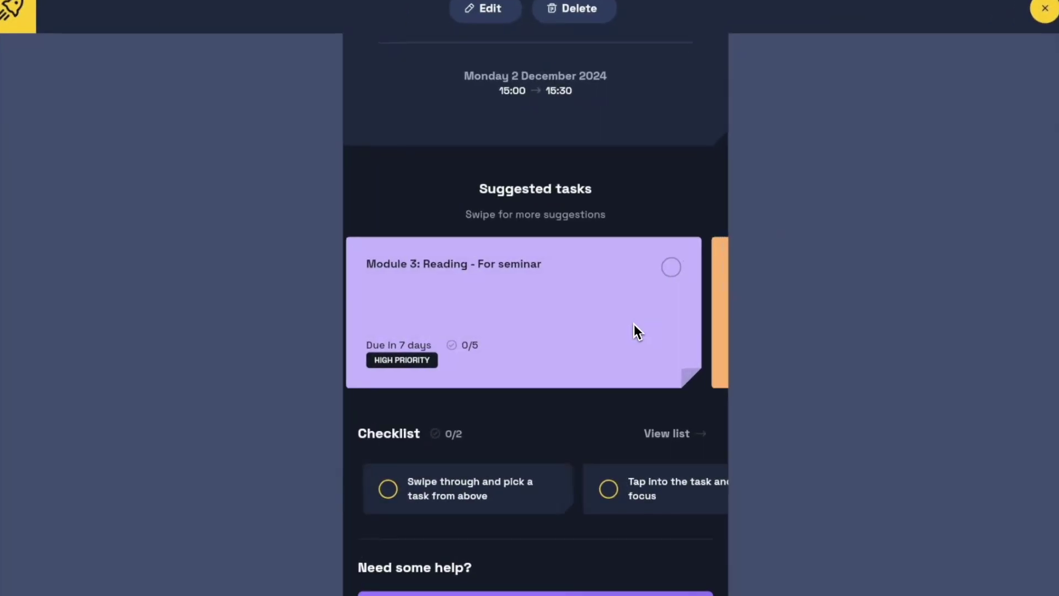
{"action": "left_click_drag", "start_coordinate": [610, 325], "coordinate": [435, 322]}
{"action": "left_click_drag", "start_coordinate": [626, 307], "coordinate": [389, 303]}
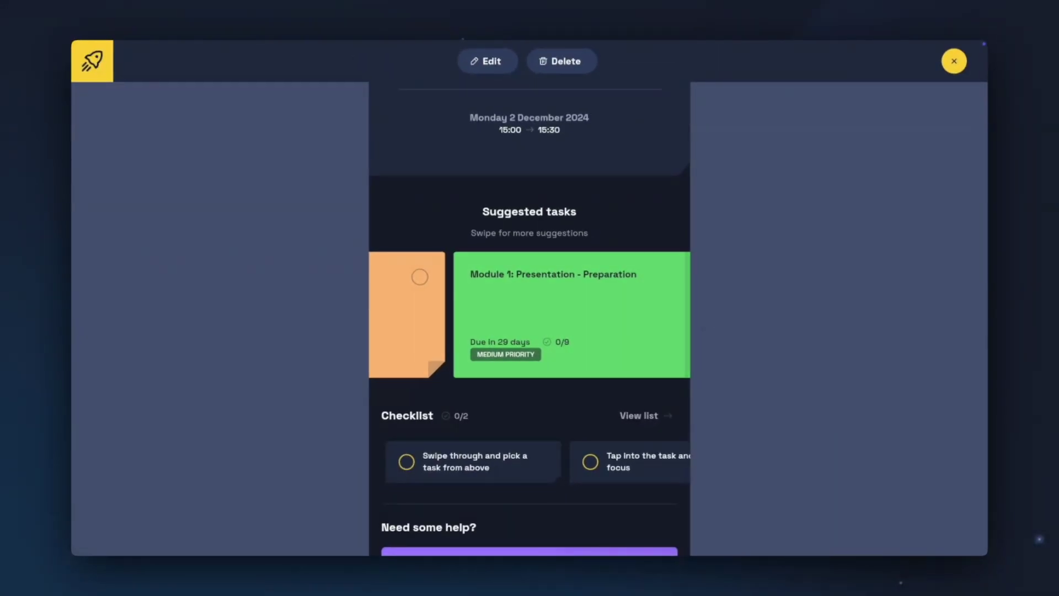
{"action": "scroll", "coordinate": [660, 318], "scroll_direction": "down", "scroll_amount": 3}
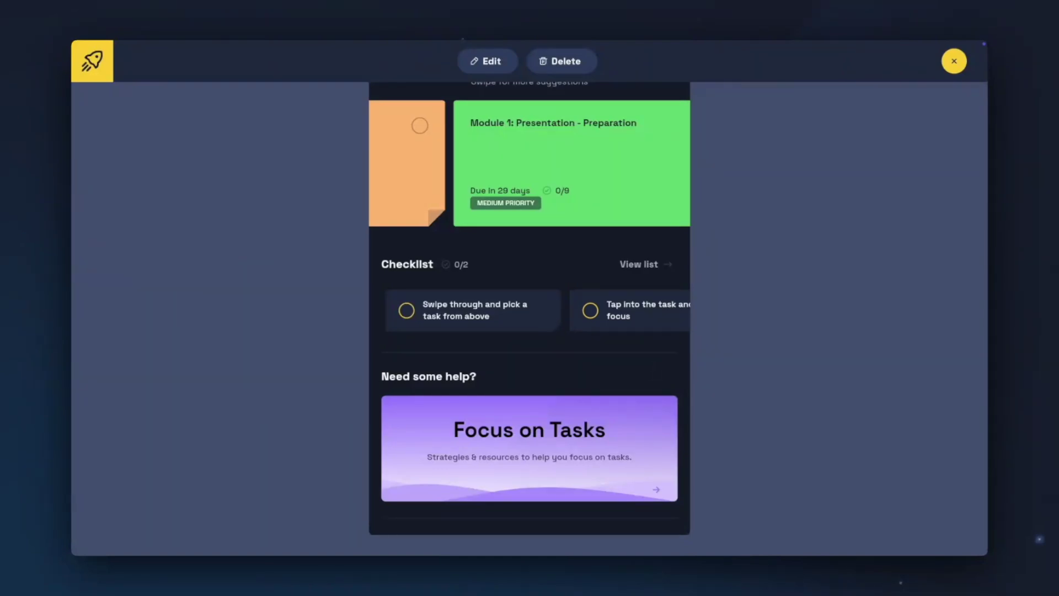
{"action": "left_click", "coordinate": [954, 61]}
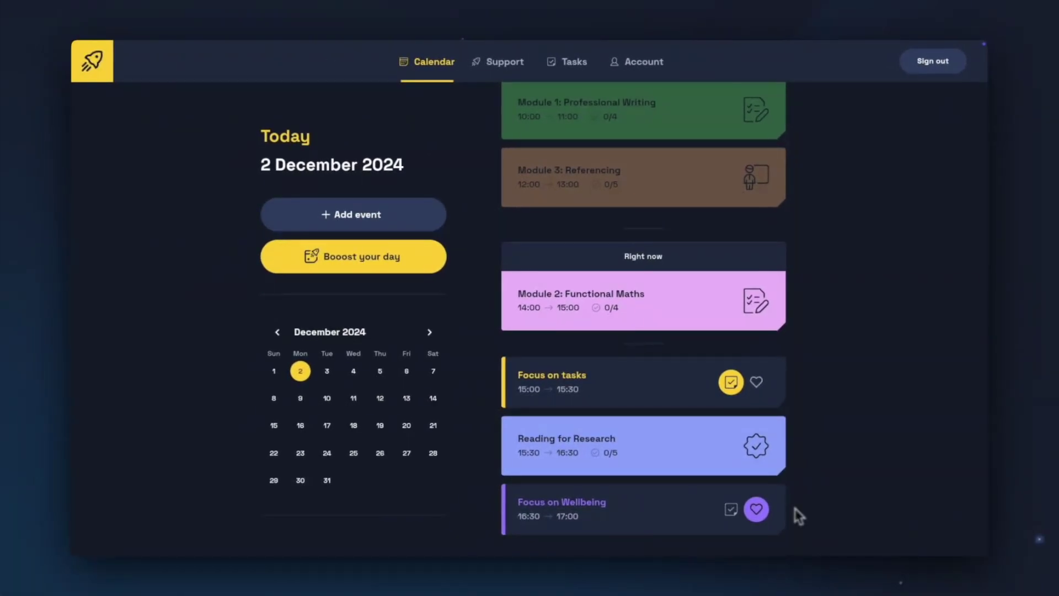
{"action": "left_click", "coordinate": [690, 519]}
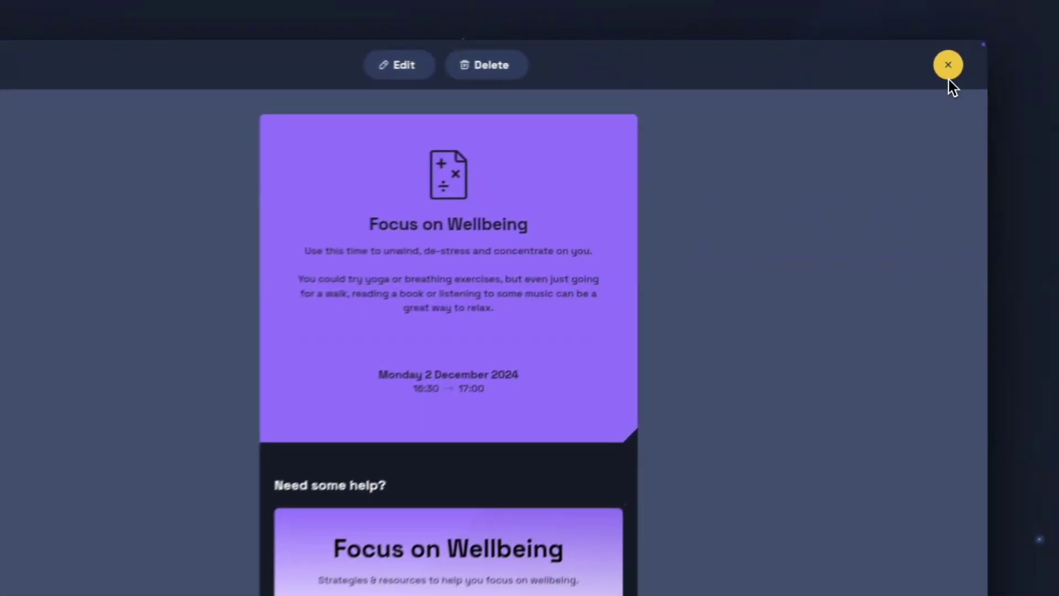
{"action": "left_click", "coordinate": [951, 69]}
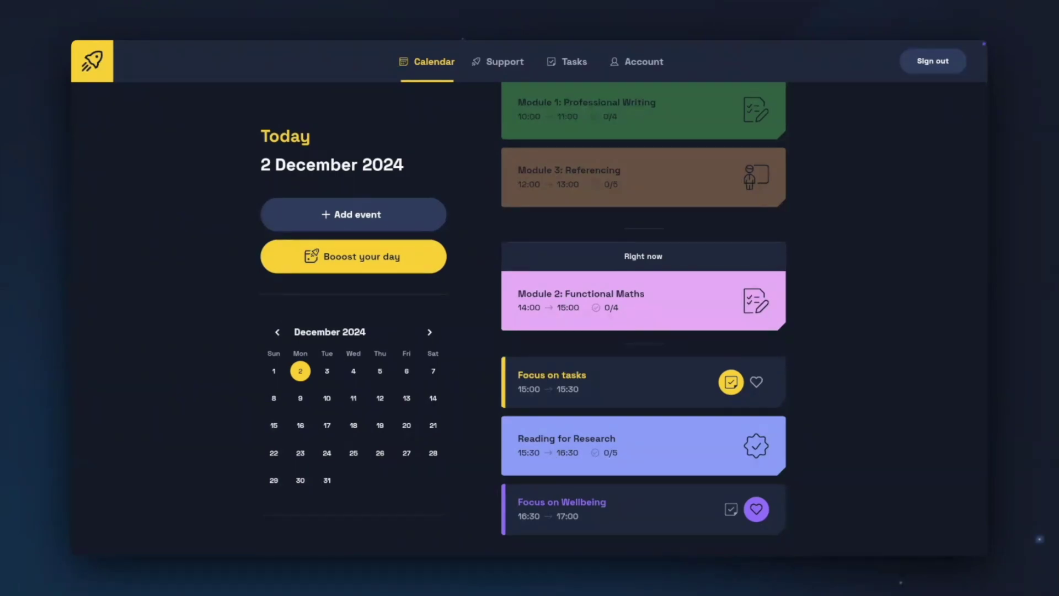
Step: Review the home dashboard: current Module 2: Functional Maths session, 8 events today, 0 tasks due
{"action": "left_click", "coordinate": [94, 75]}
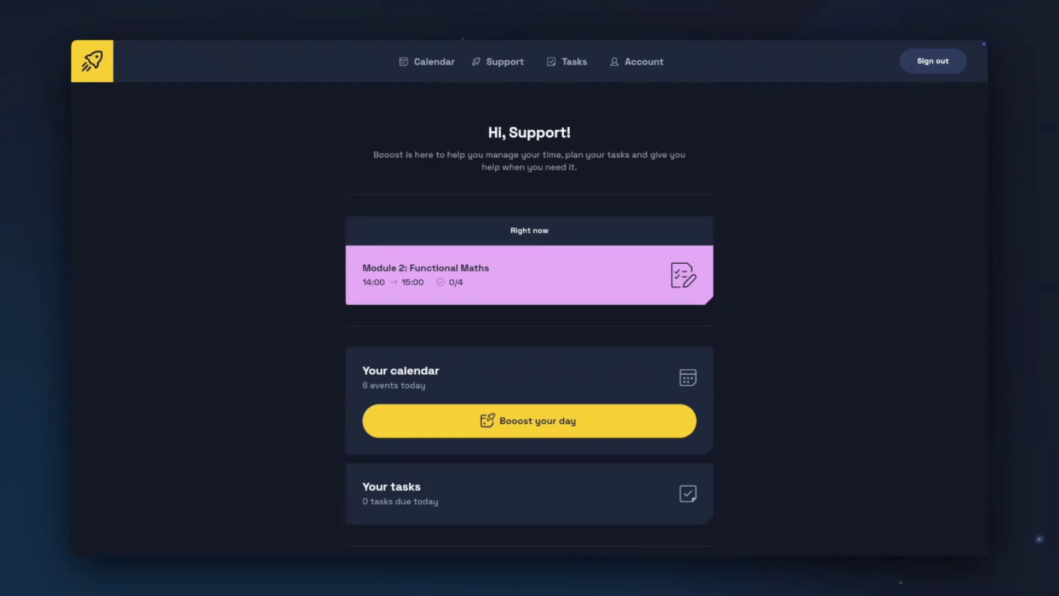
{"action": "scroll", "coordinate": [529, 318], "scroll_direction": "down", "scroll_amount": 2}
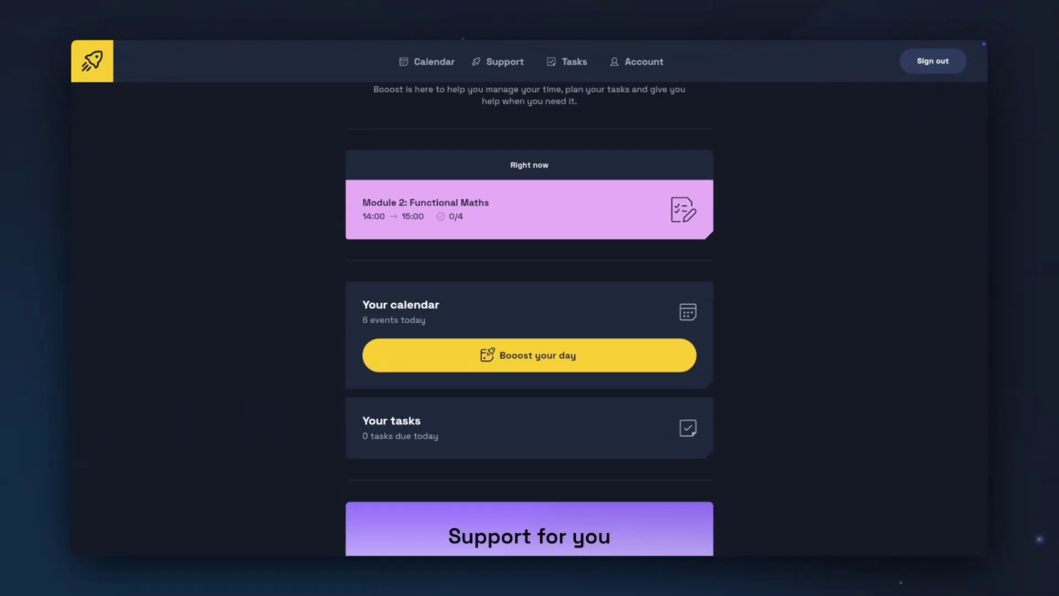
{"action": "scroll", "coordinate": [530, 319], "scroll_direction": "down", "scroll_amount": 5}
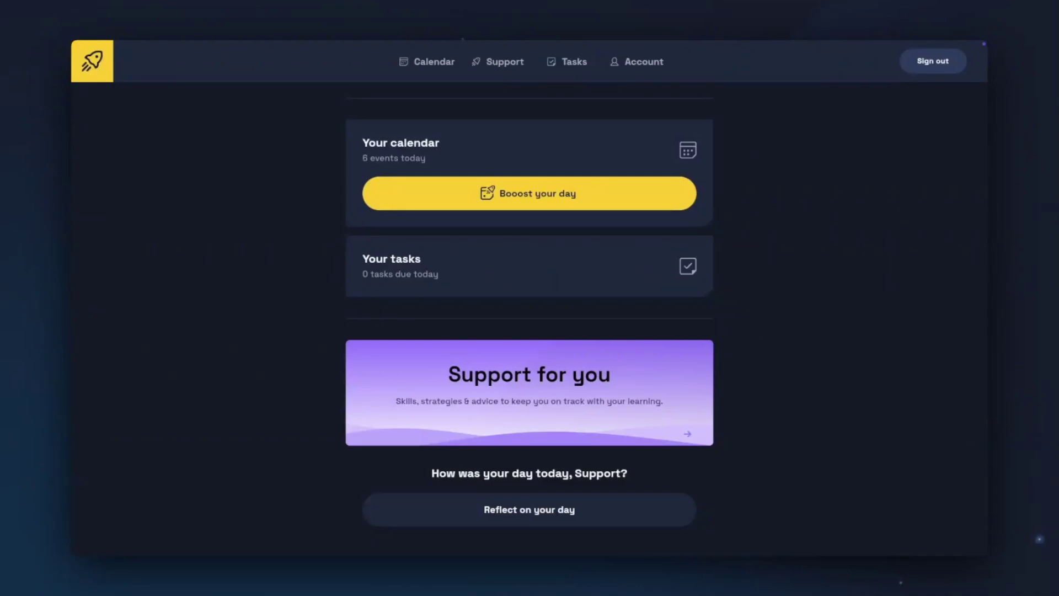
{"action": "scroll", "coordinate": [530, 318], "scroll_direction": "up", "scroll_amount": 4}
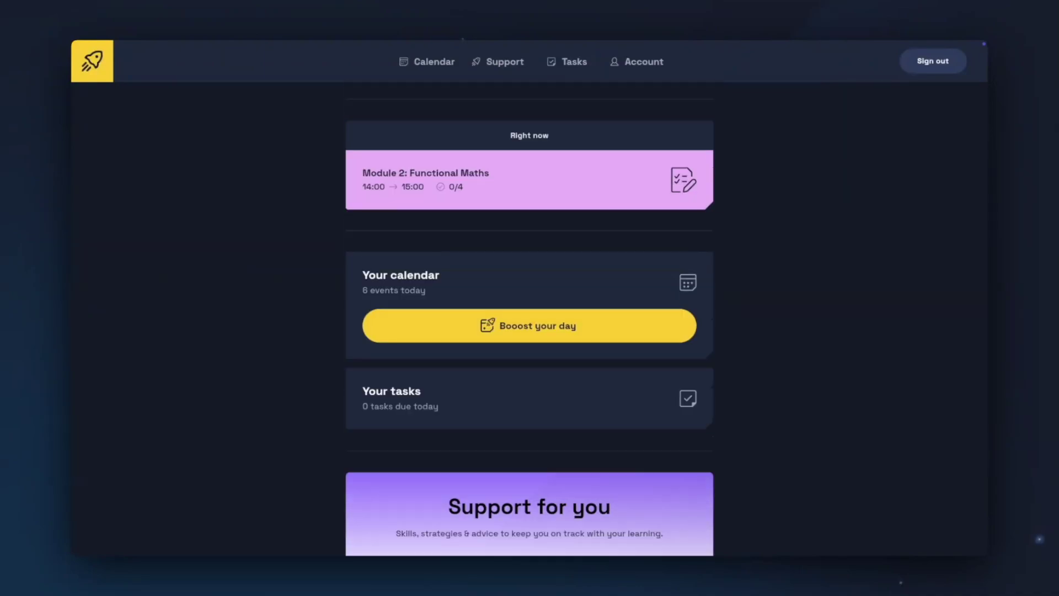